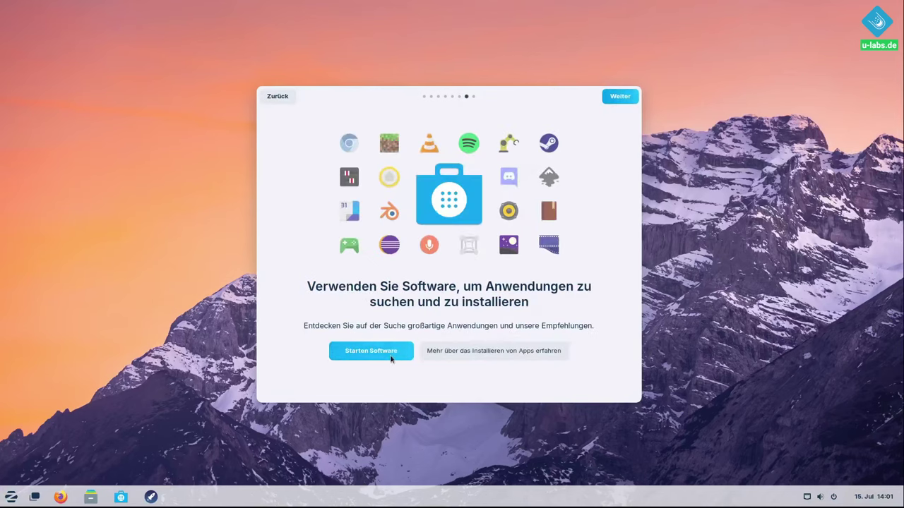
Continue the welcome tour past the page about finding and installing applications
left_click(619, 99)
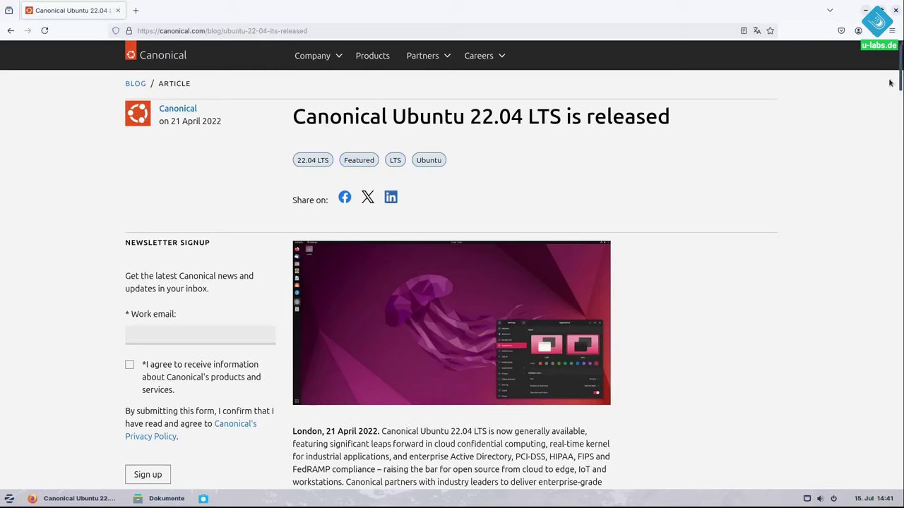
Highlight the version 22.04 LTS and the release date in Canonical's Ubuntu article, and read through its announcement
left_click_drag(472, 118, 561, 117)
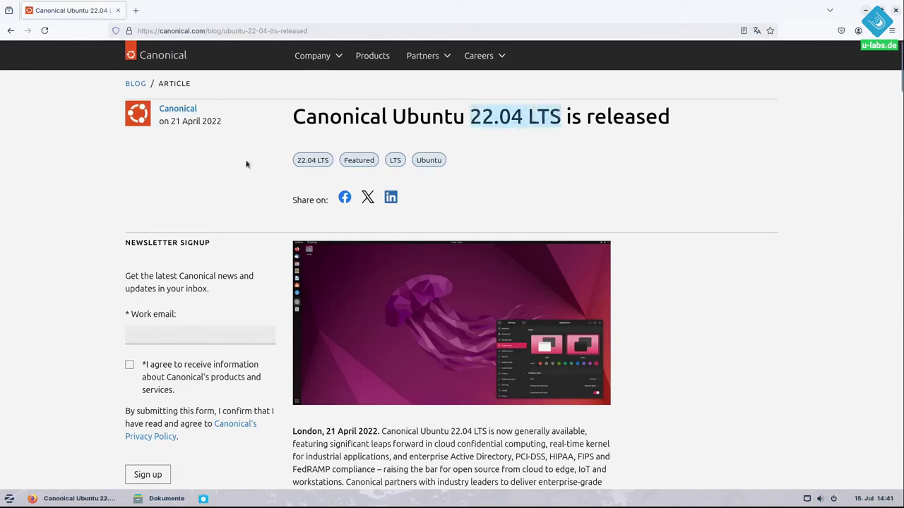
left_click_drag(161, 119, 218, 118)
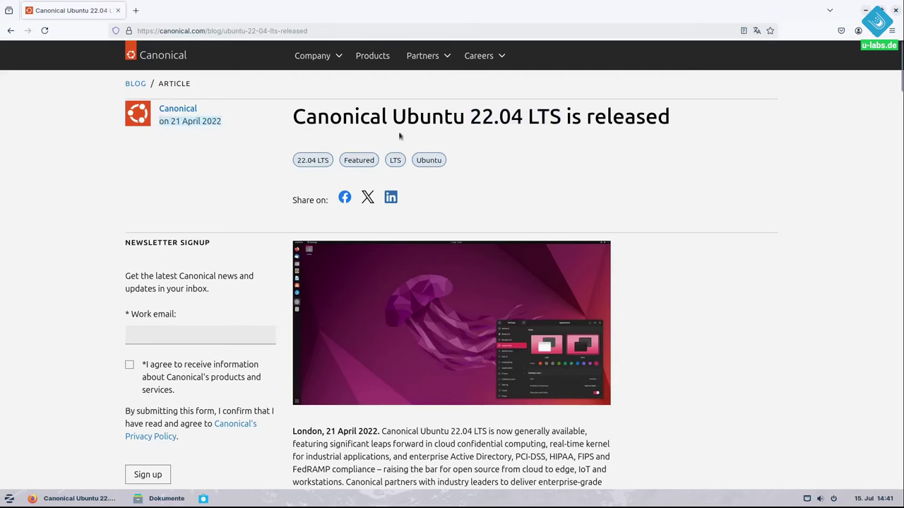
scroll(399, 136, "down", 2)
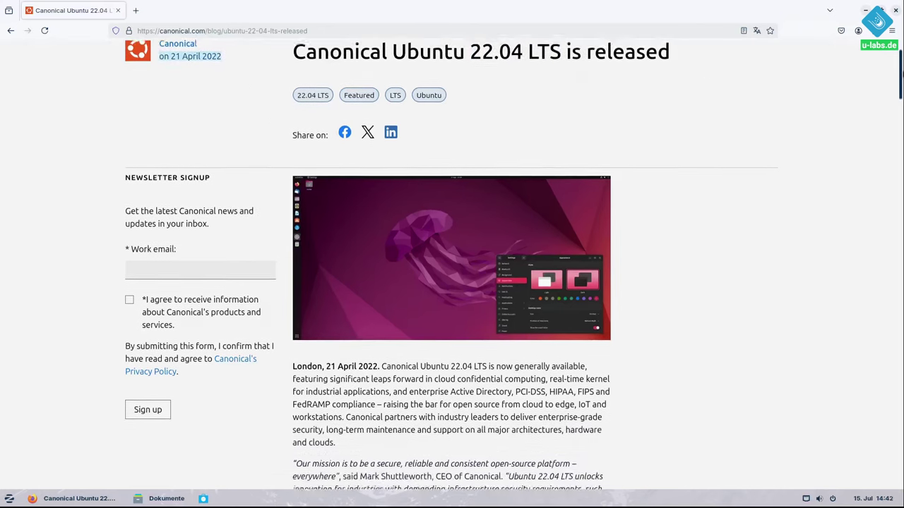
scroll(452, 264, "down", 5)
scroll(452, 265, "down", 3)
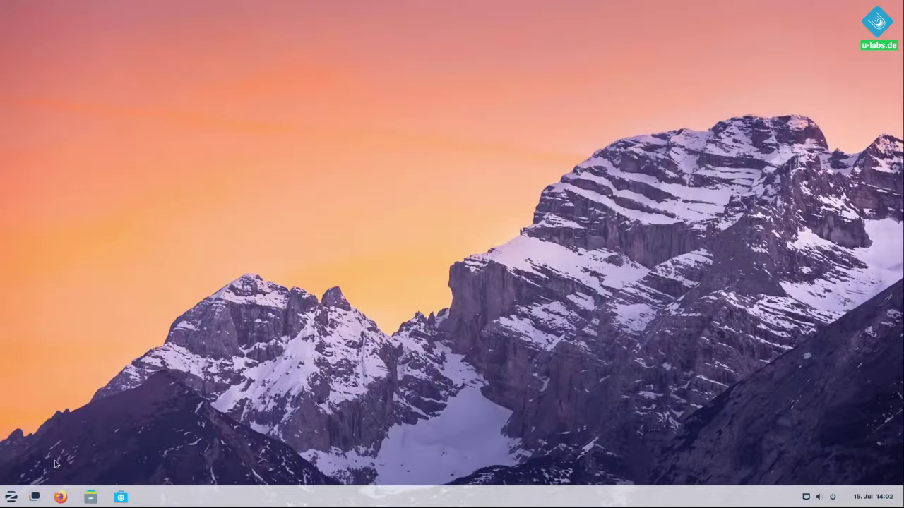
Check the desktop's quick settings and its calendar with the notification area
left_click(821, 502)
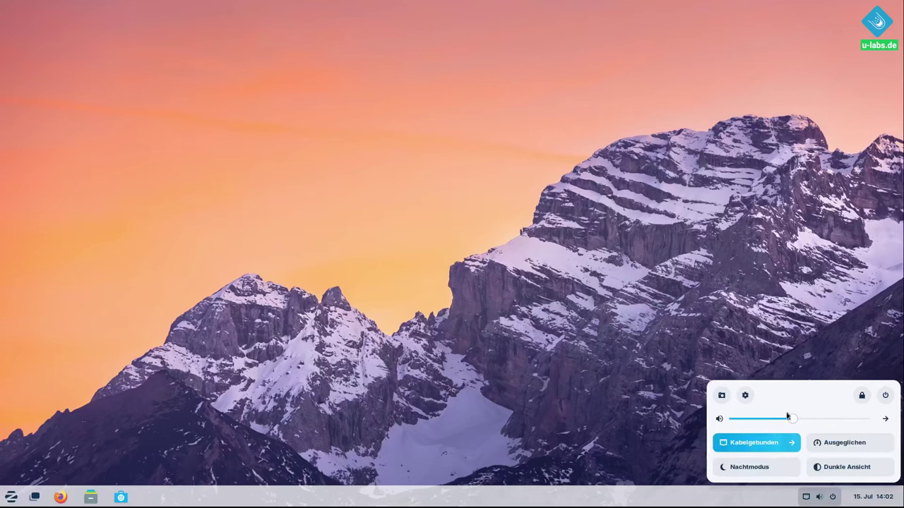
left_click(769, 506)
left_click(873, 497)
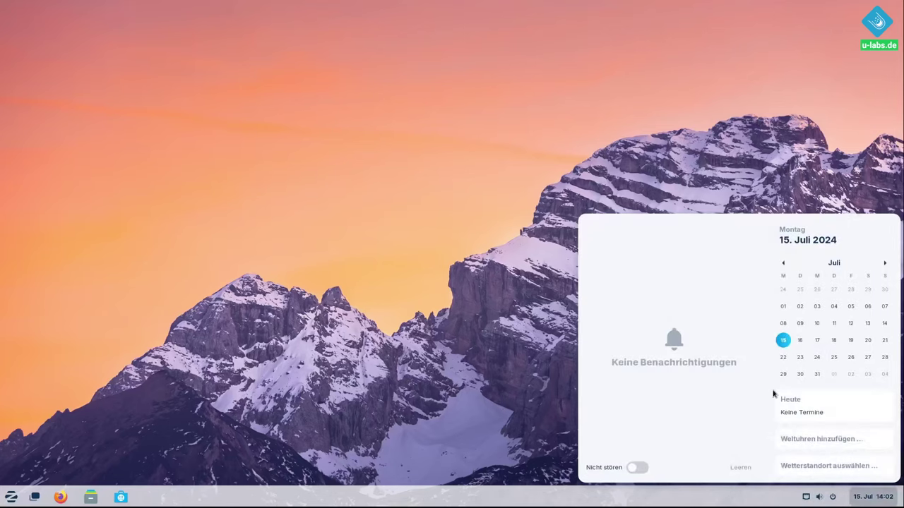
Look through the Büro and Grafik application categories in the start menu and return to the category overview
left_click(10, 497)
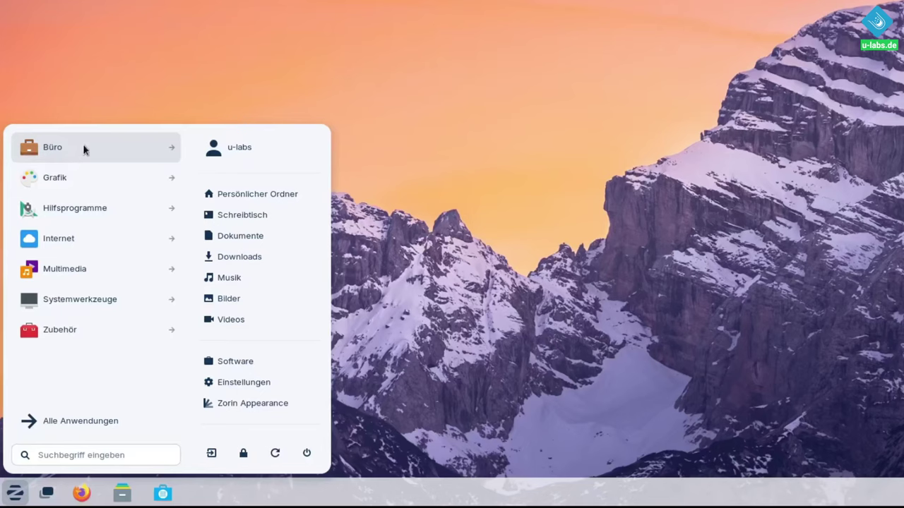
left_click(84, 147)
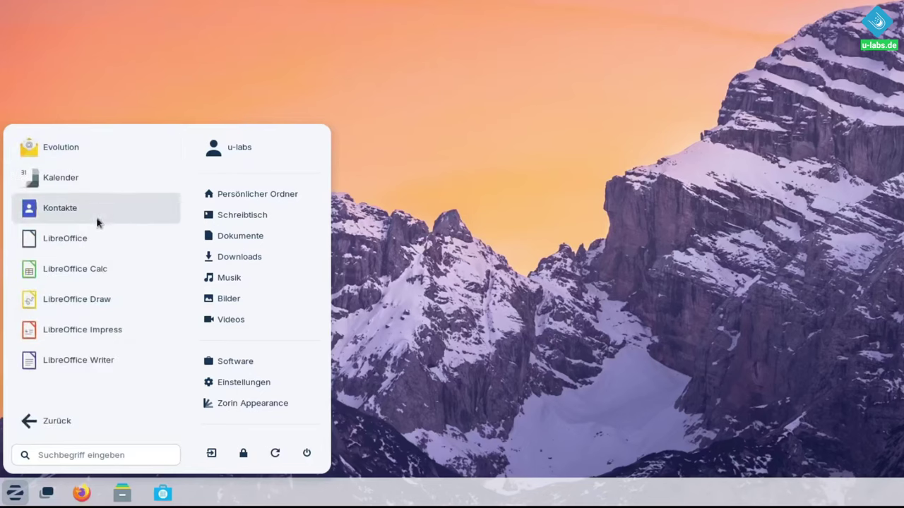
left_click(72, 427)
left_click(80, 178)
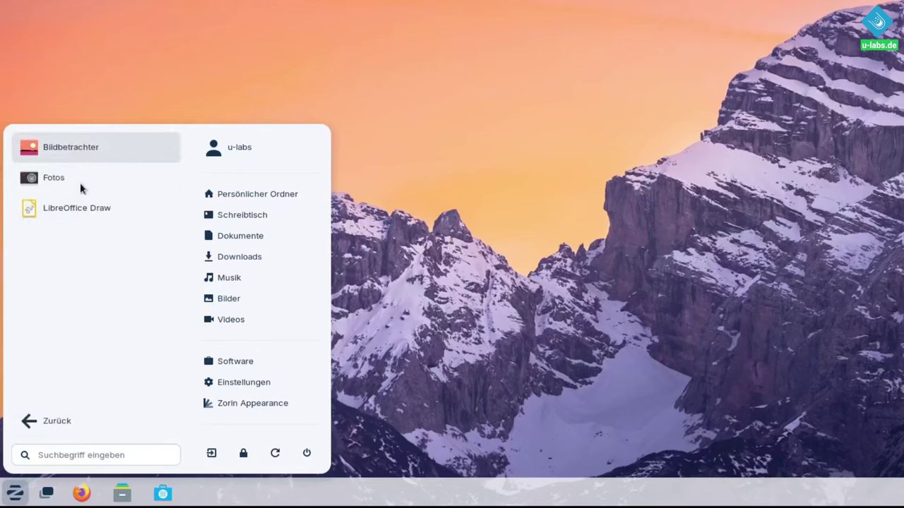
left_click(71, 414)
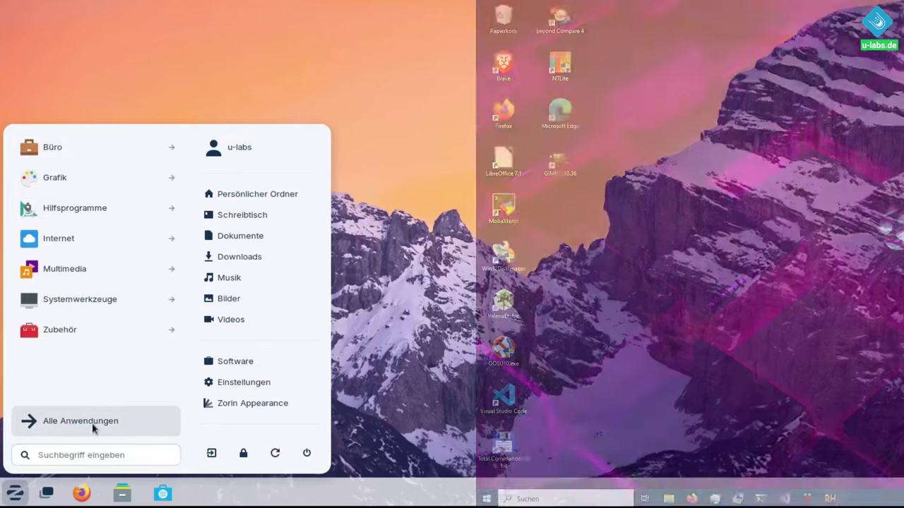
Show all applications in the Zorin start menu and browse the Windows start menu's application list for comparison
left_click(92, 423)
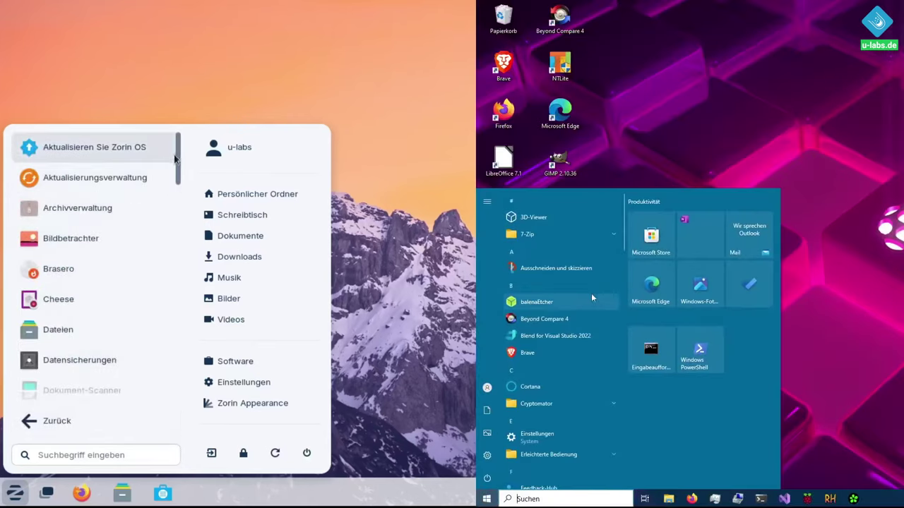
left_click_drag(178, 152, 177, 212)
left_click_drag(624, 217, 623, 227)
left_click_drag(178, 212, 178, 219)
left_click_drag(622, 227, 623, 237)
left_click_drag(623, 238, 626, 399)
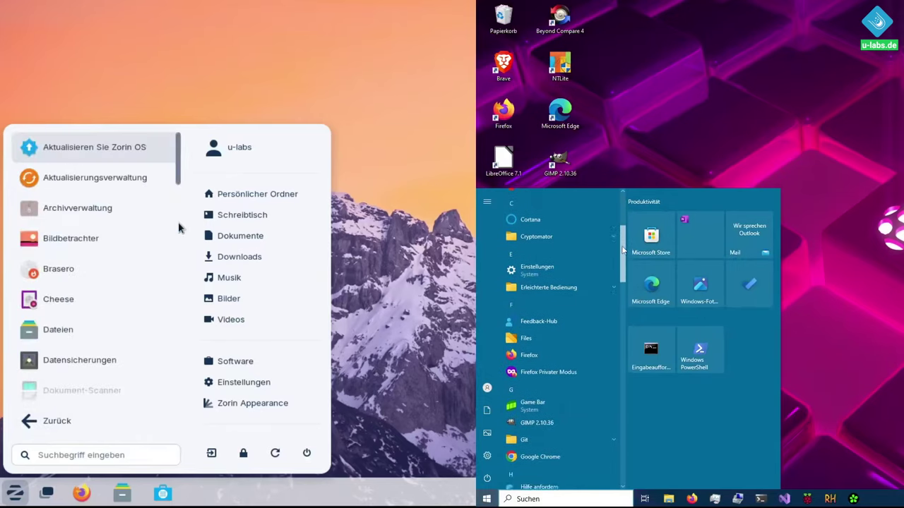
Leave the full application list and search the start menu for "gim"
left_click(57, 423)
left_click(68, 458)
type("gim")
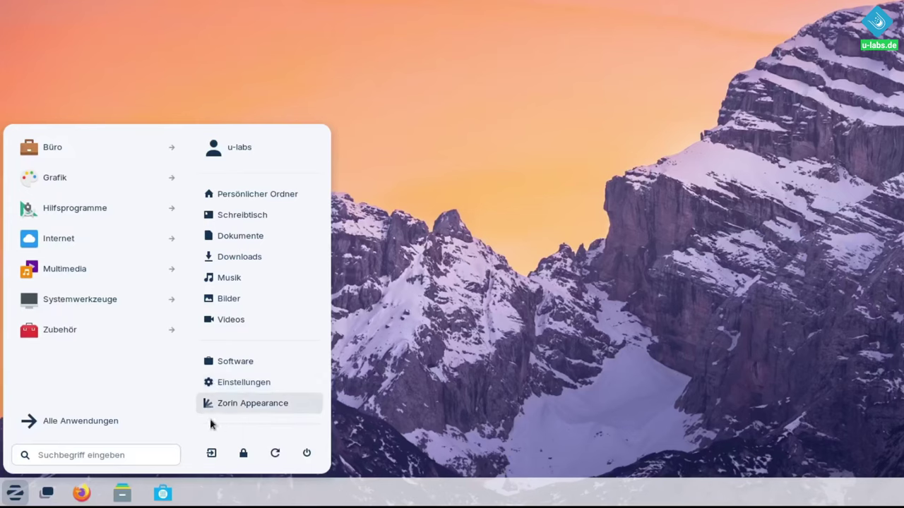
Search the start menu for "vs code" and open the VSCodium entry from the software results
left_click(90, 463)
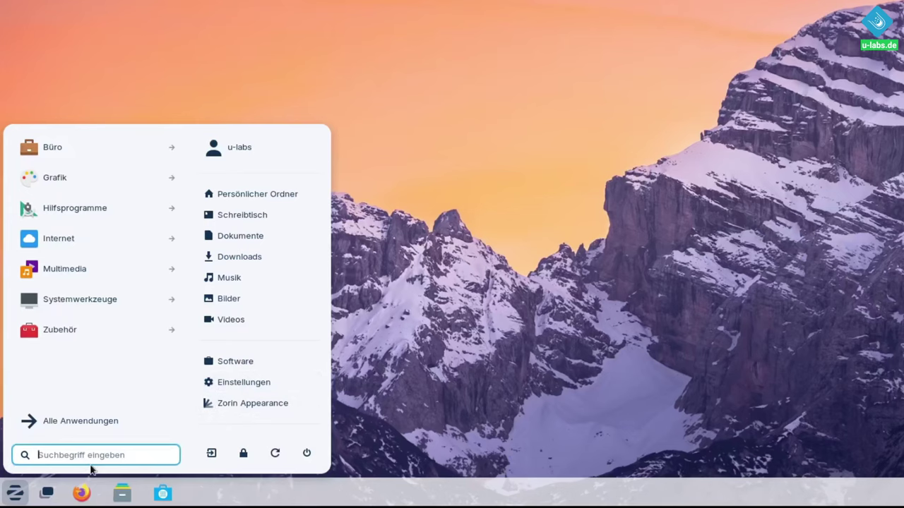
type("vs code")
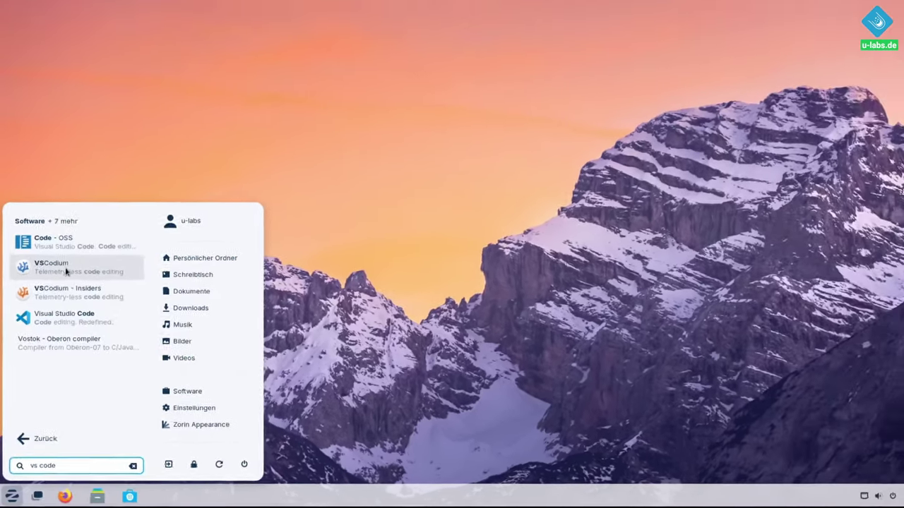
left_click(69, 253)
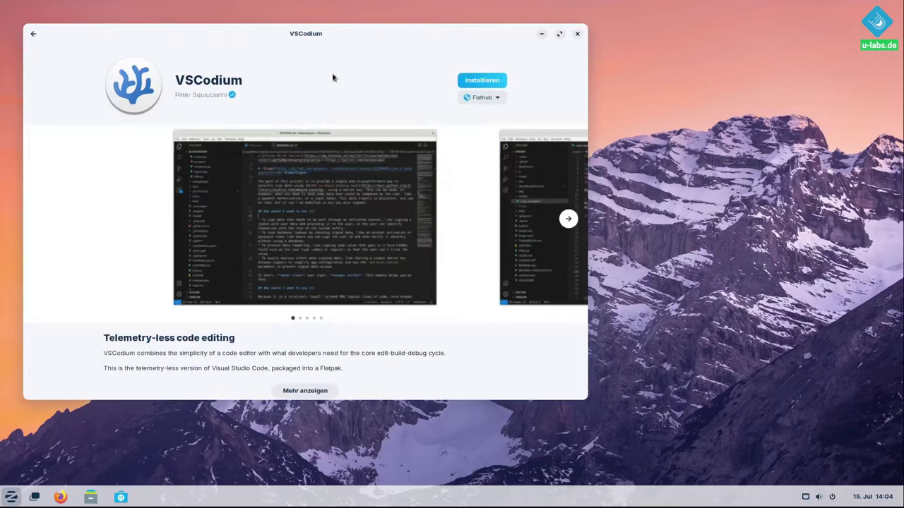
Check the available package sources for VSCodium and start installing it from Flathub
key("super")
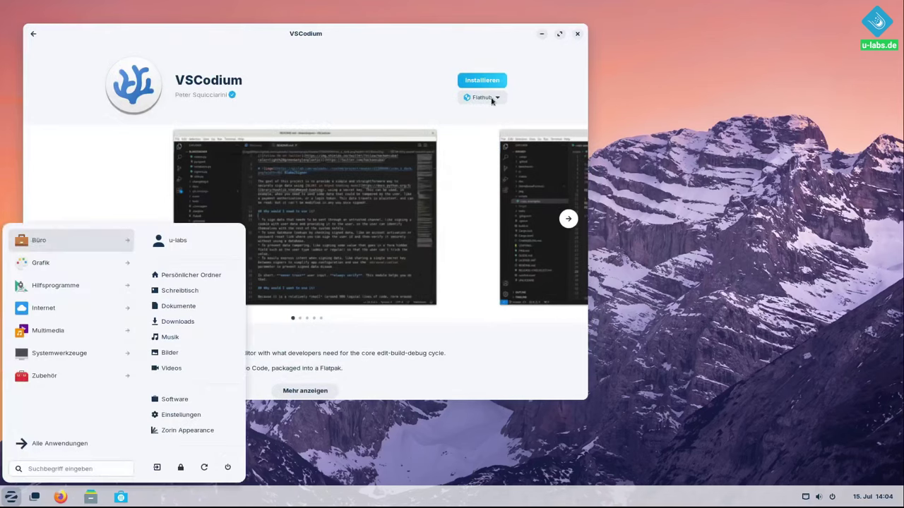
key("super")
left_click(496, 99)
left_click(496, 101)
left_click(485, 82)
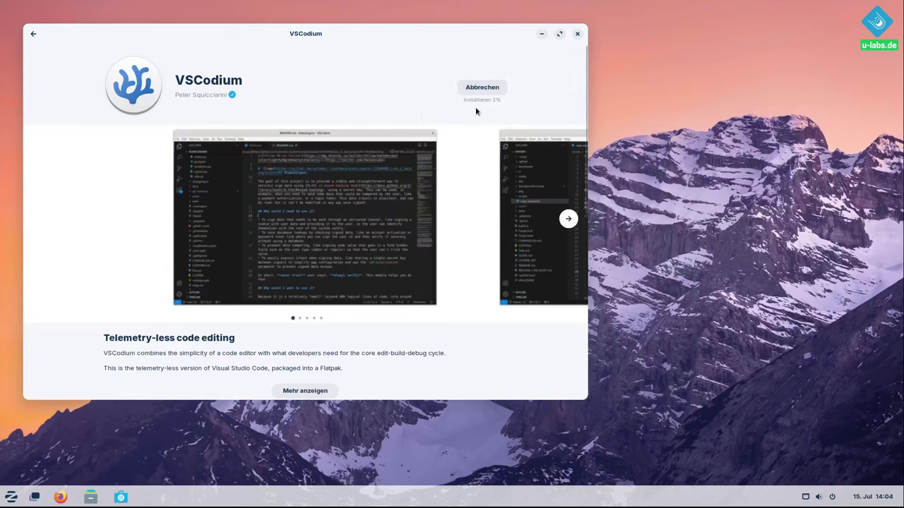
Open the system settings from the start menu, maximize the window and show the Netzwerk page
left_click(11, 498)
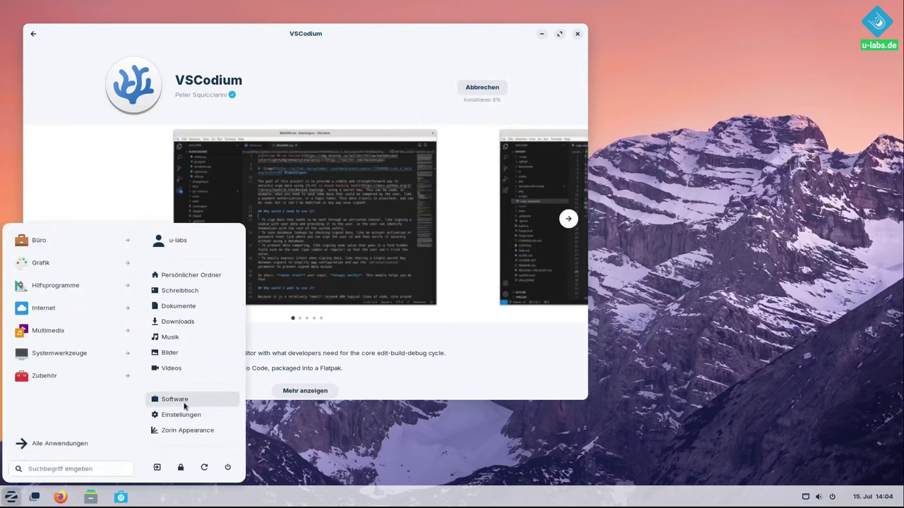
key("Escape")
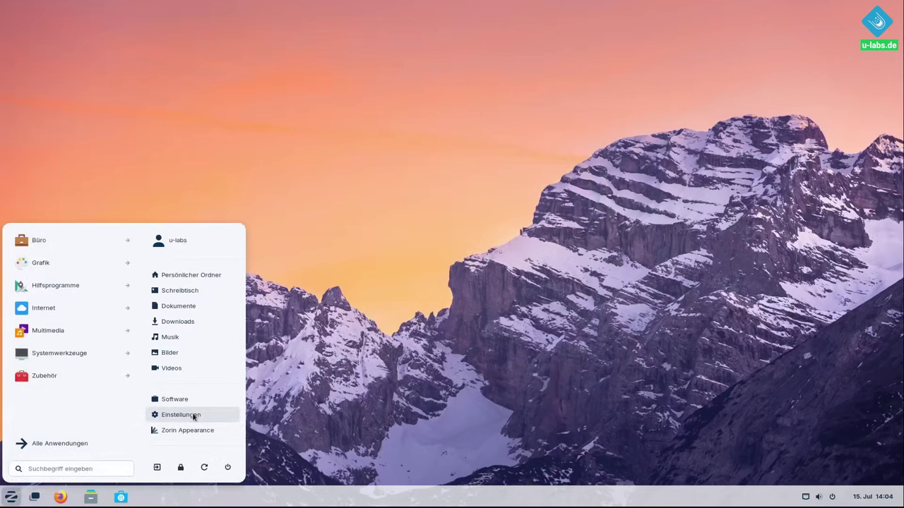
left_click(195, 416)
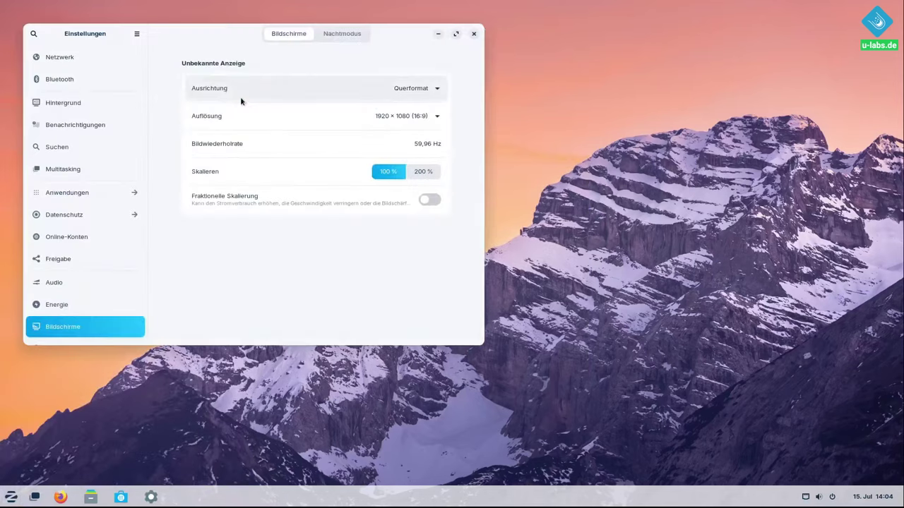
left_click(456, 34)
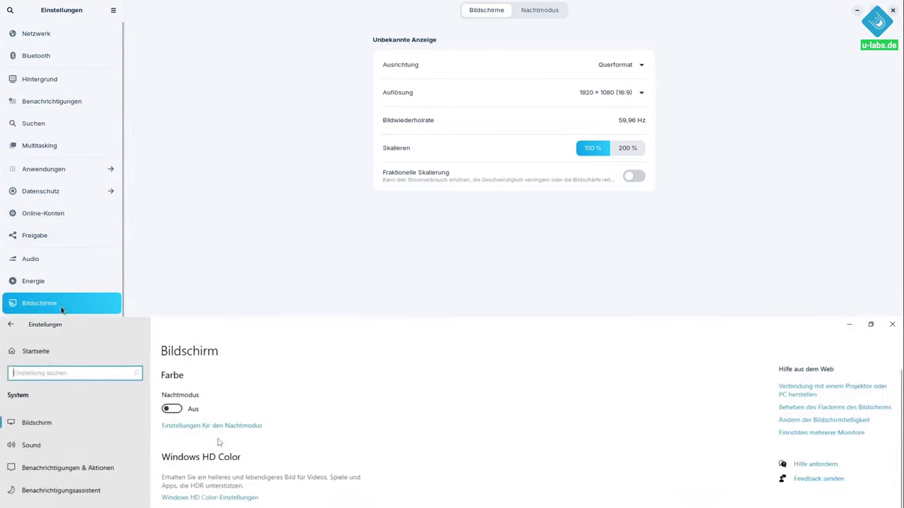
left_click(50, 33)
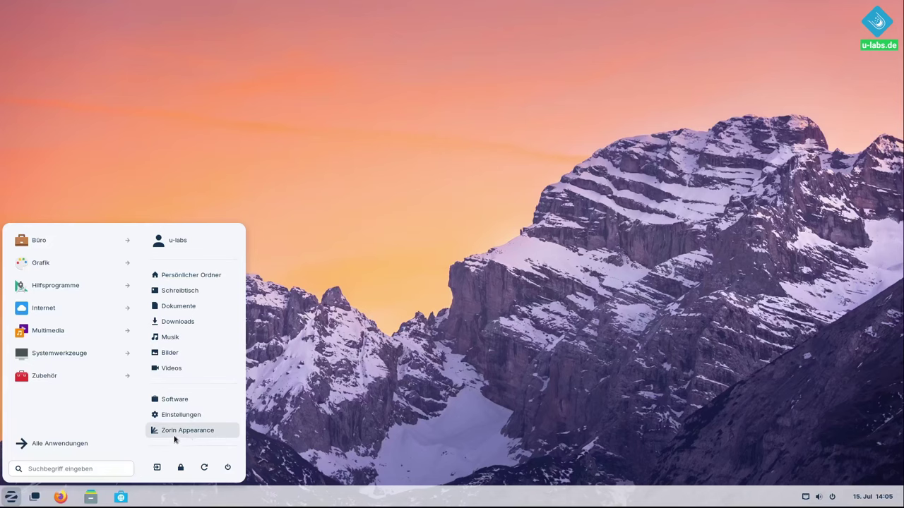
Open Zorin Appearance and move its window to the middle of the desktop
left_click(200, 436)
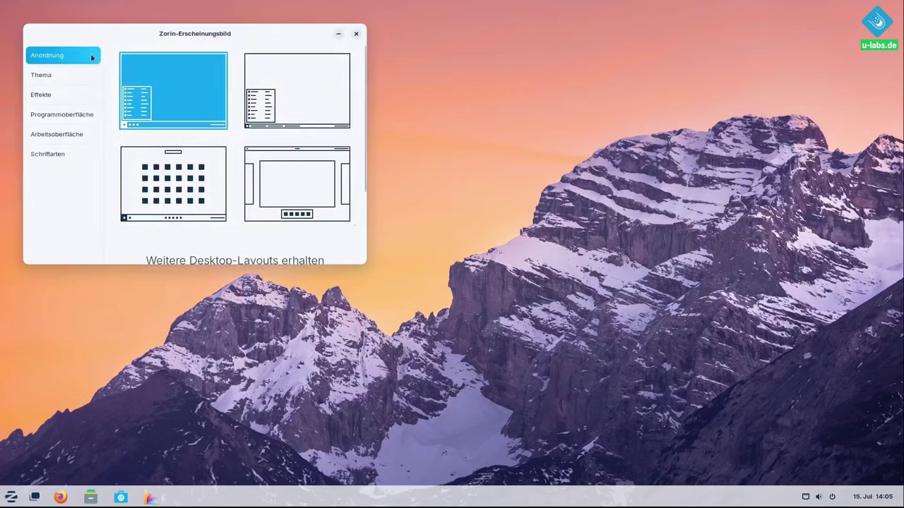
left_click_drag(98, 32, 340, 138)
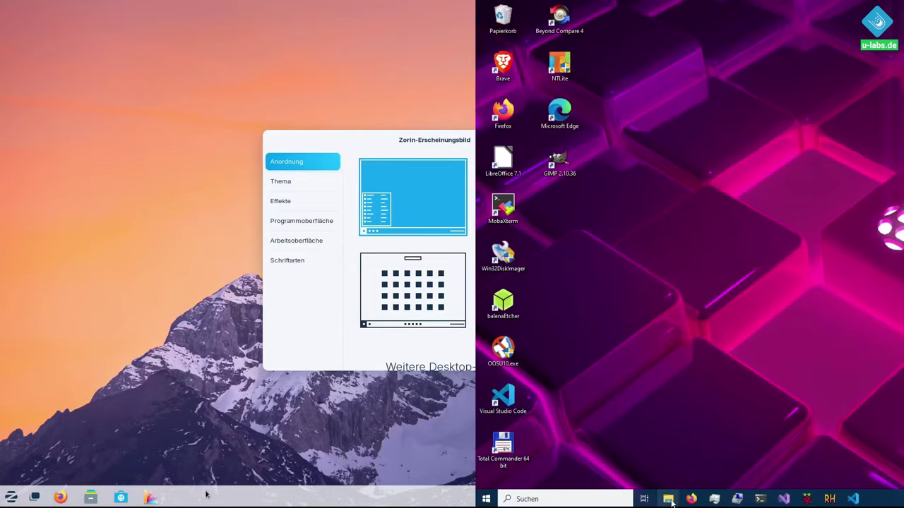
Open the home folder in the file manager and open the Dokumente folder in a new window
mouse_move(671, 500)
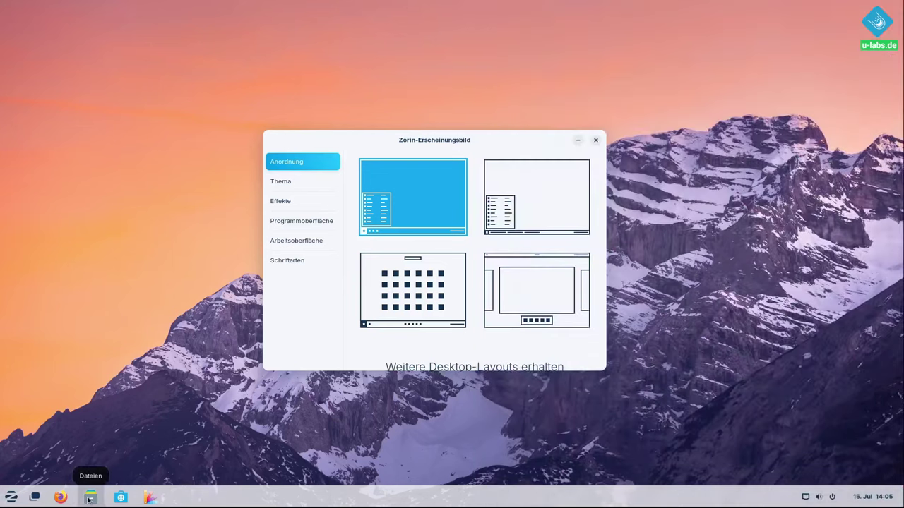
left_click(182, 271)
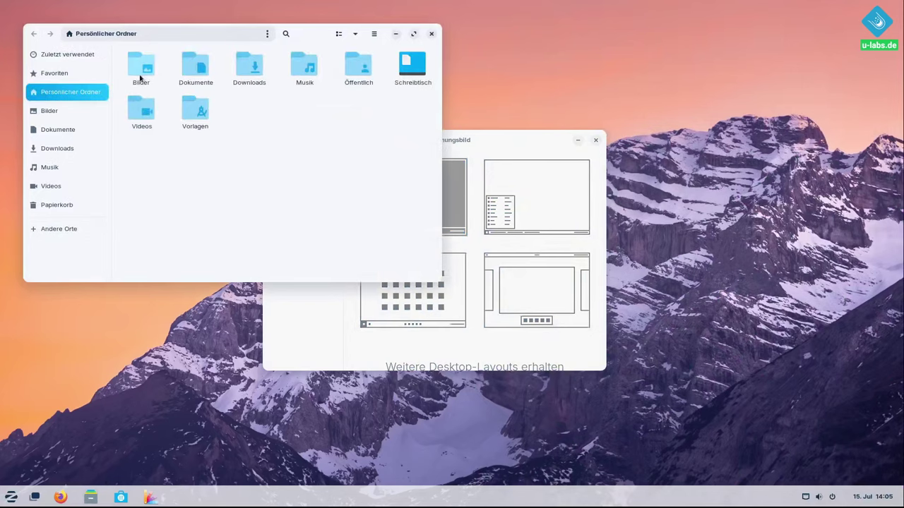
right_click(140, 78)
key("Escape")
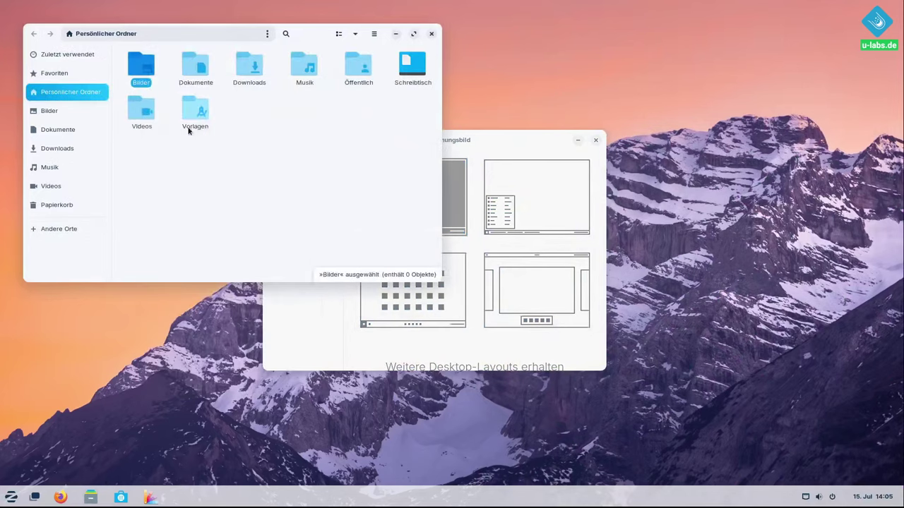
right_click(202, 73)
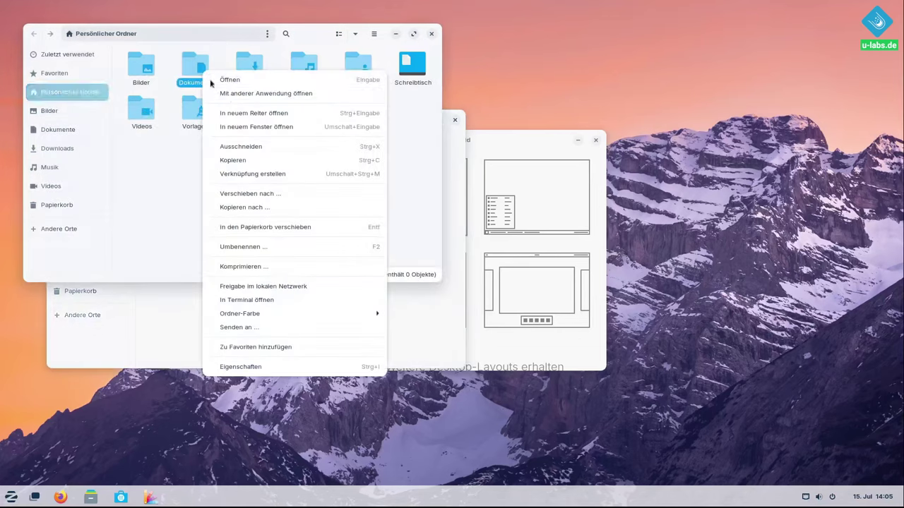
left_click(259, 127)
Minimize the open file manager windows to uncover the Zorin Appearance window
mouse_move(96, 503)
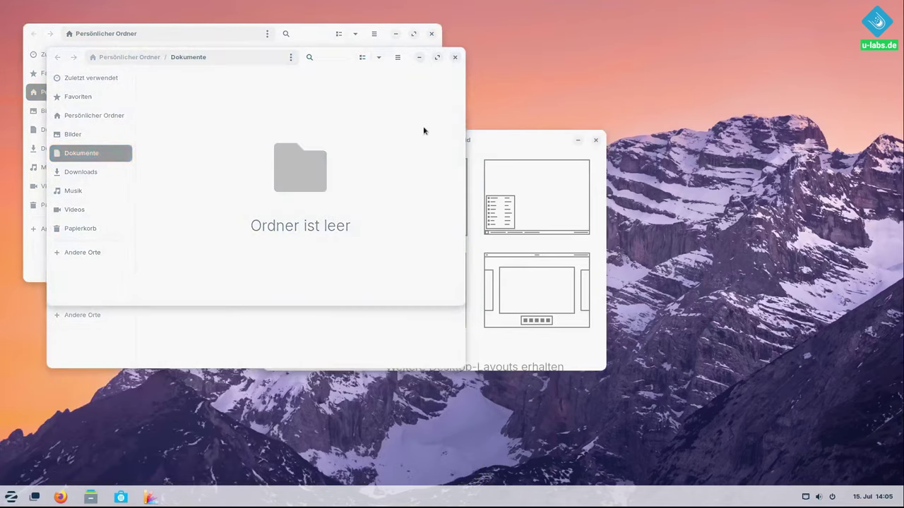
left_click(422, 57)
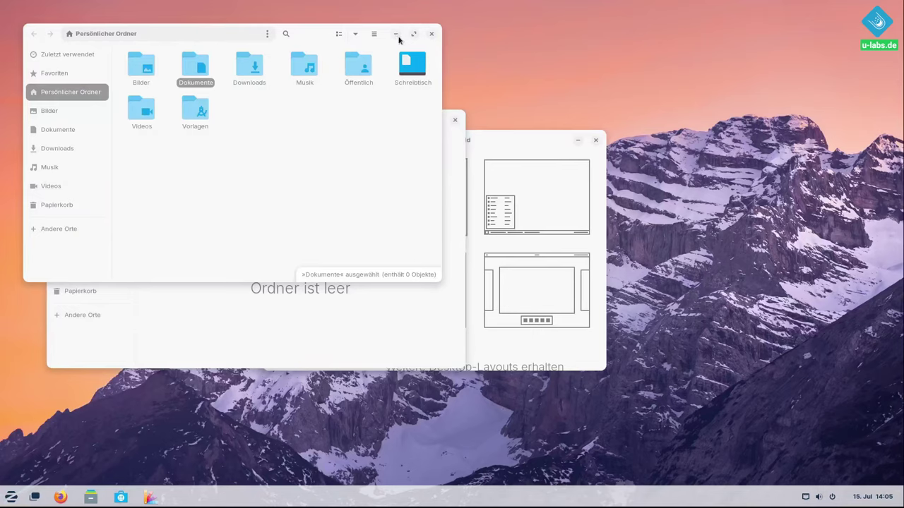
left_click(396, 34)
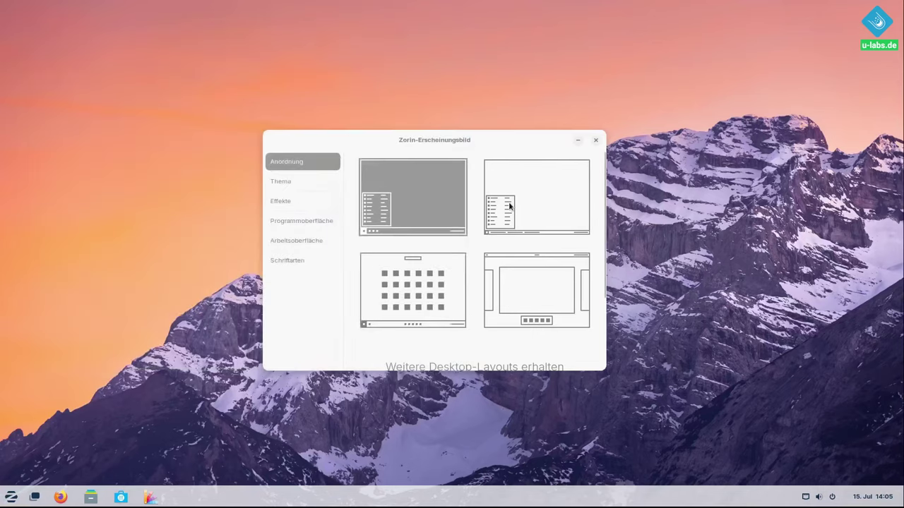
Switch the desktop layout to the variant with a full-screen app grid and centred taskbar icons, and open its application overview
left_click(510, 205)
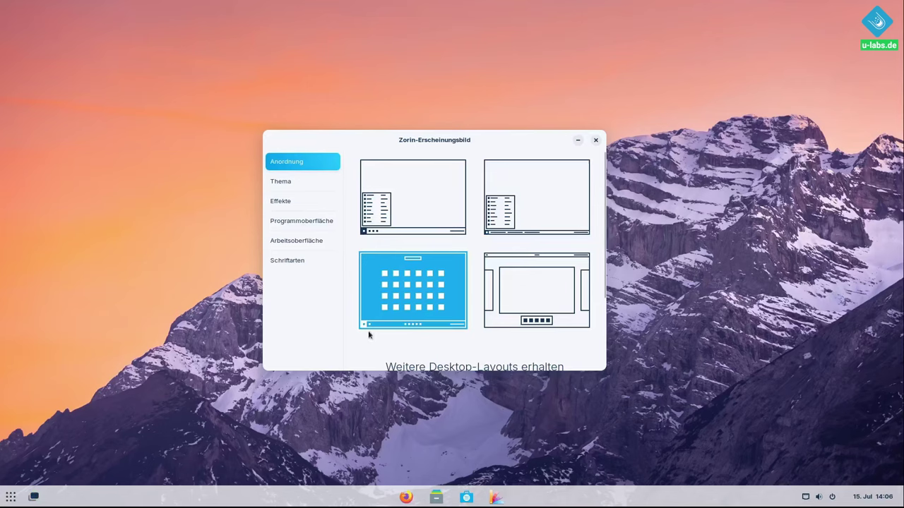
left_click(10, 499)
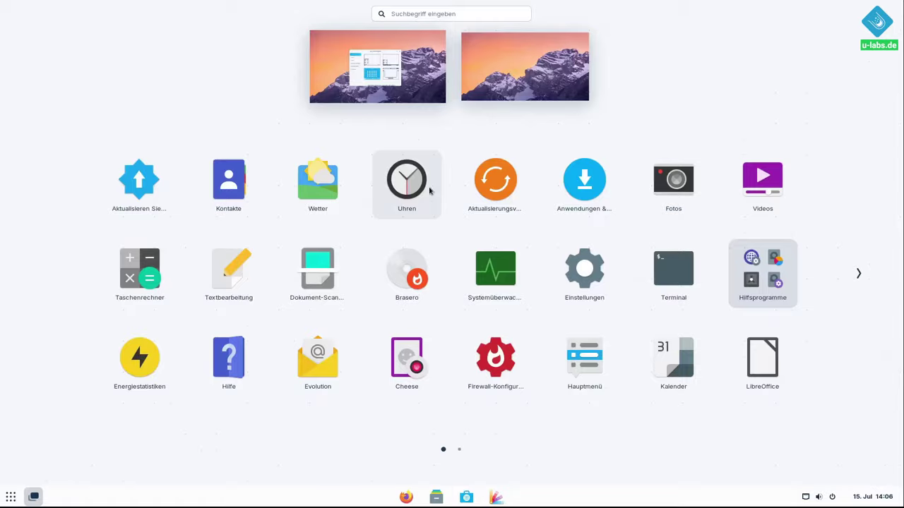
Launch the Uhren app from the application overview, minimize its window, and briefly show the overview again
key("Escape")
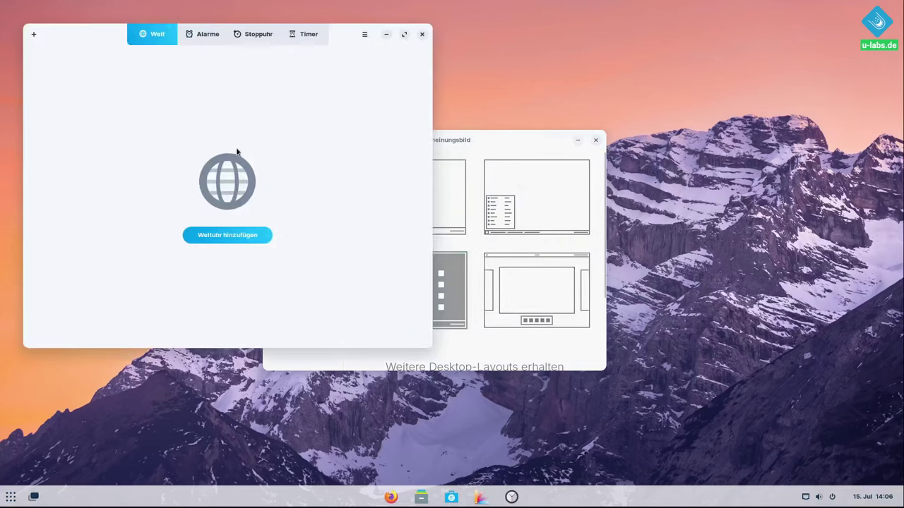
left_click(386, 34)
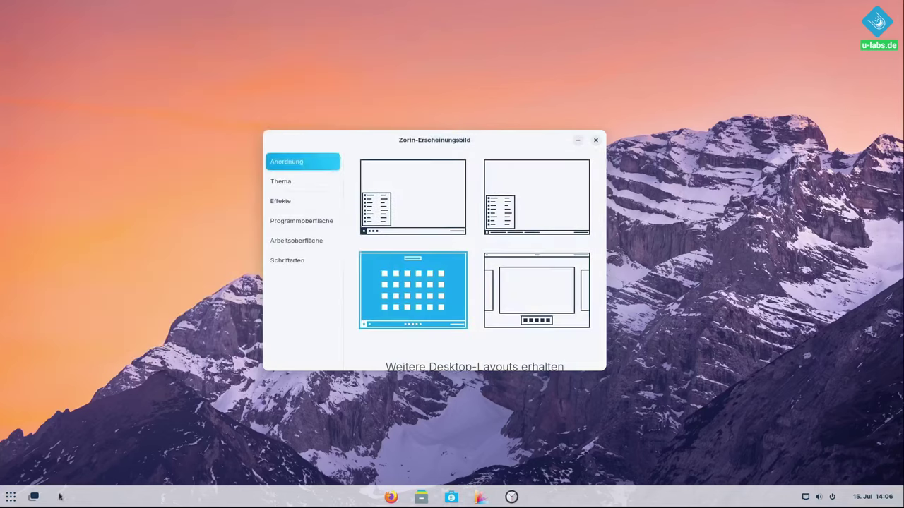
left_click(4, 497)
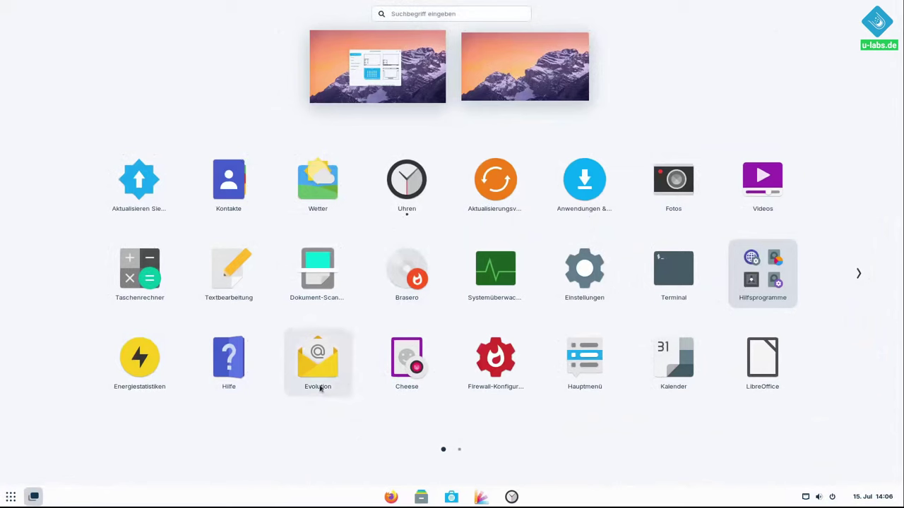
left_click(10, 496)
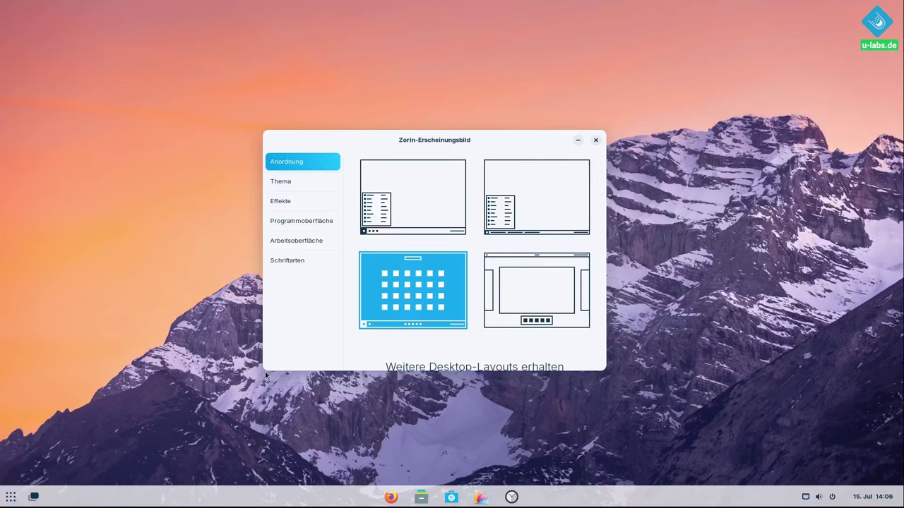
Switch the desktop layout to the variant with top bar and dock, and open the activities overview in both Zorin OS and Ubuntu
left_click(517, 305)
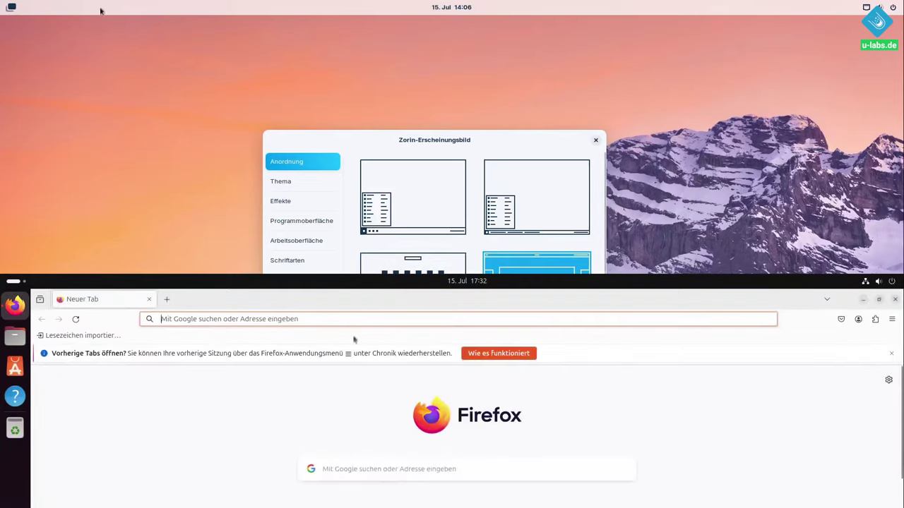
left_click(863, 299)
left_click(12, 8)
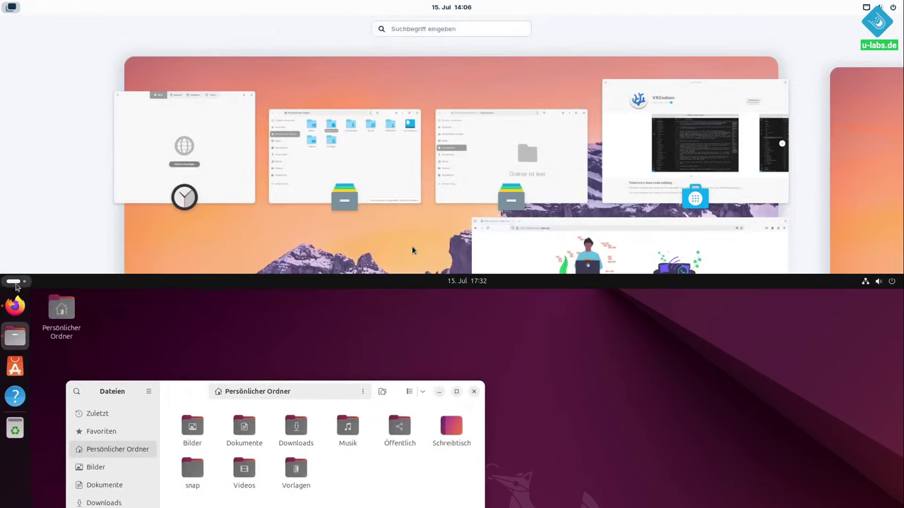
left_click(15, 282)
Bring Firefox to the front from the overview in both systems, and pick the Dateien window from Ubuntu's overview
key("Escape")
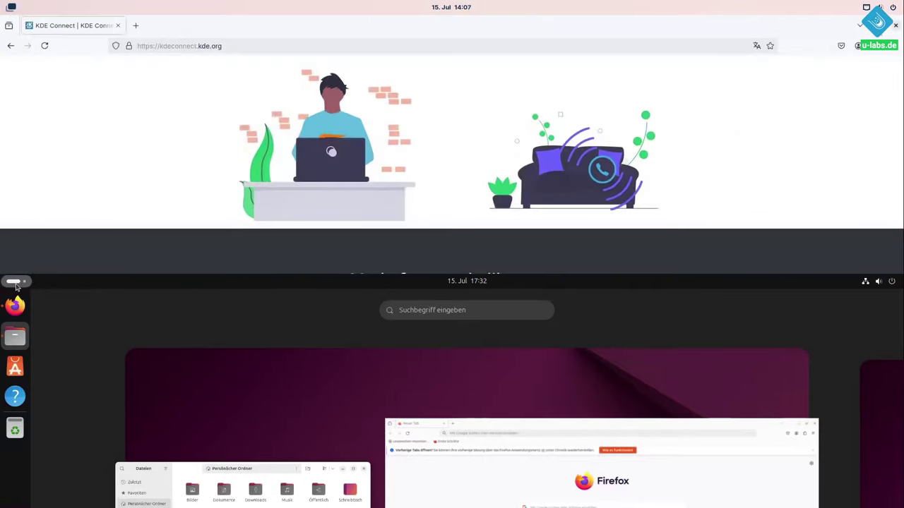
left_click(550, 423)
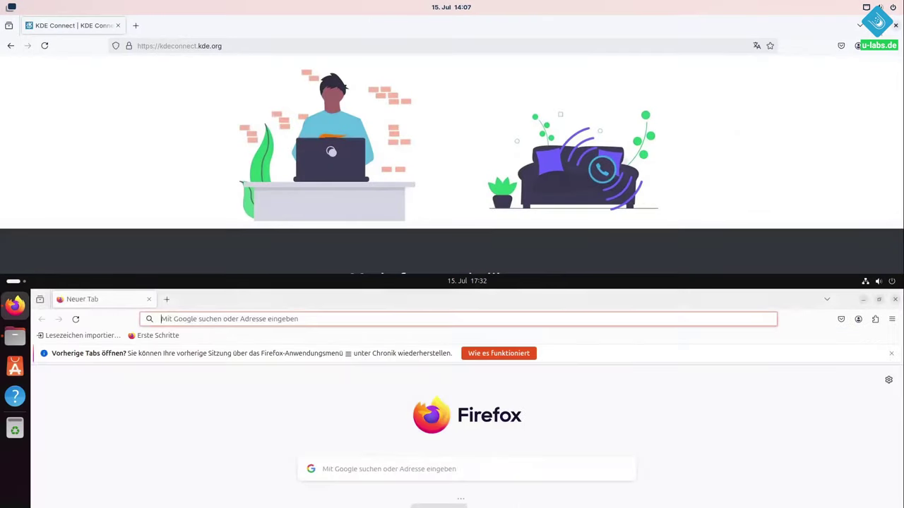
left_click(16, 281)
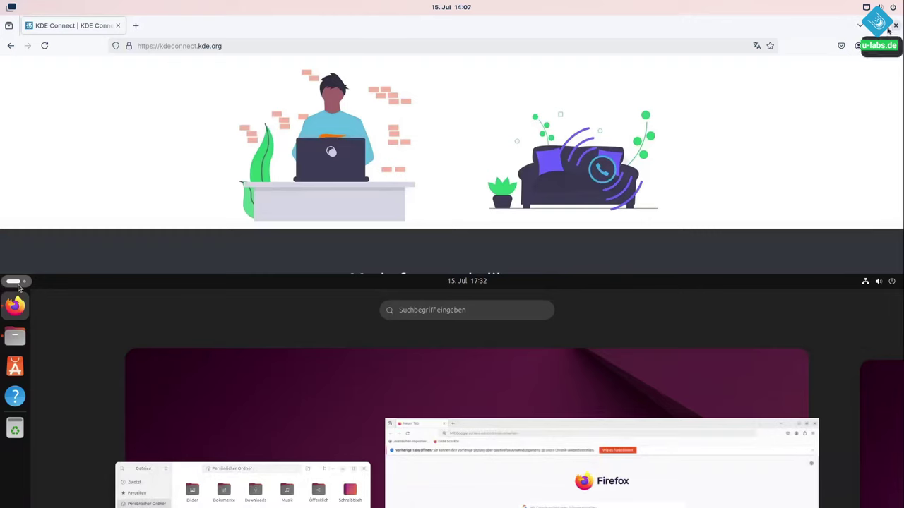
left_click(224, 493)
Browse both workspaces in Zorin's activities overview, return to Zorin-Erscheinungsbild and switch to the layout with a start menu and left-aligned icon-only taskbar
left_click(10, 8)
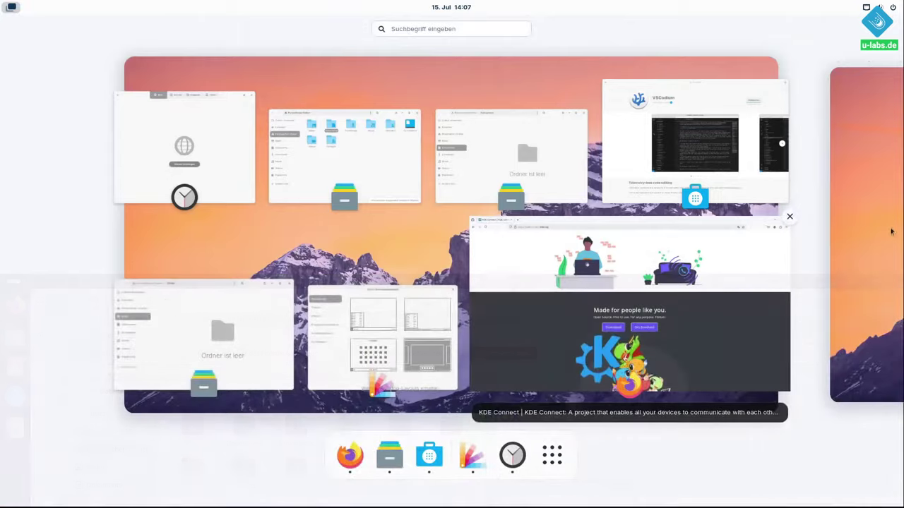
left_click(879, 228)
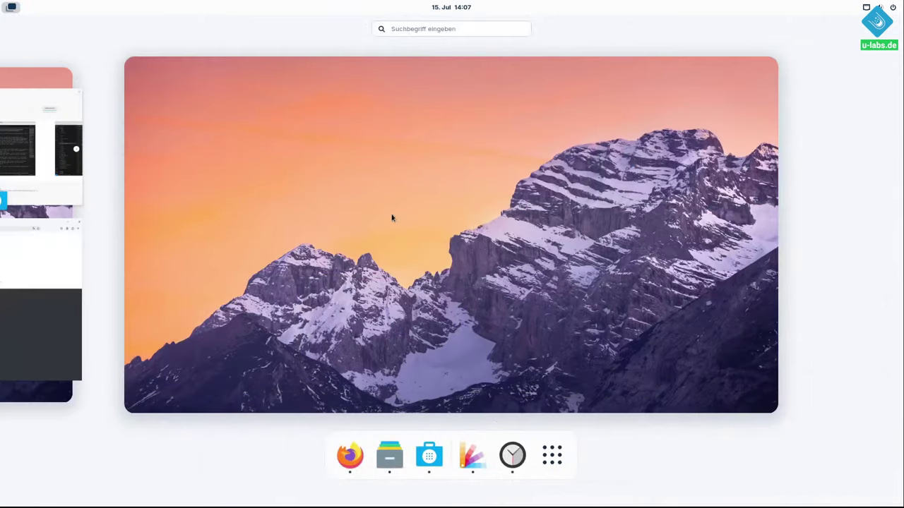
left_click(43, 95)
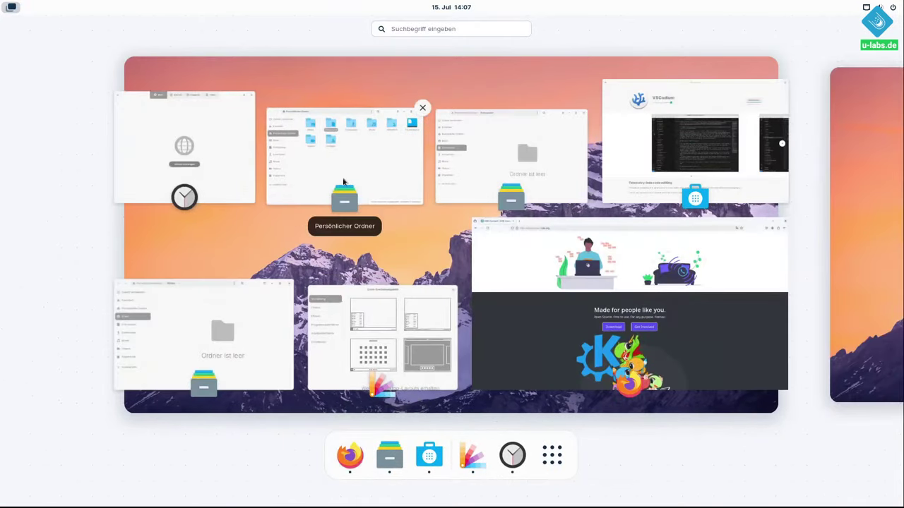
left_click(320, 290)
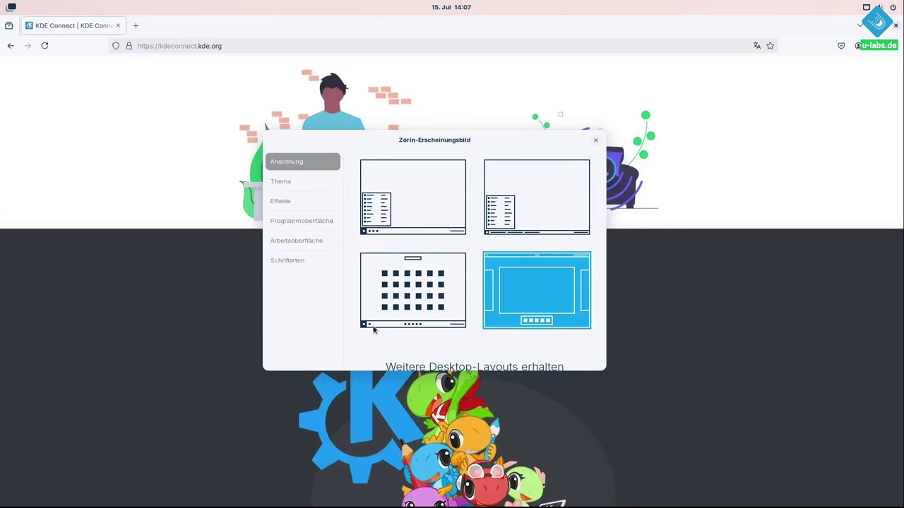
left_click(428, 207)
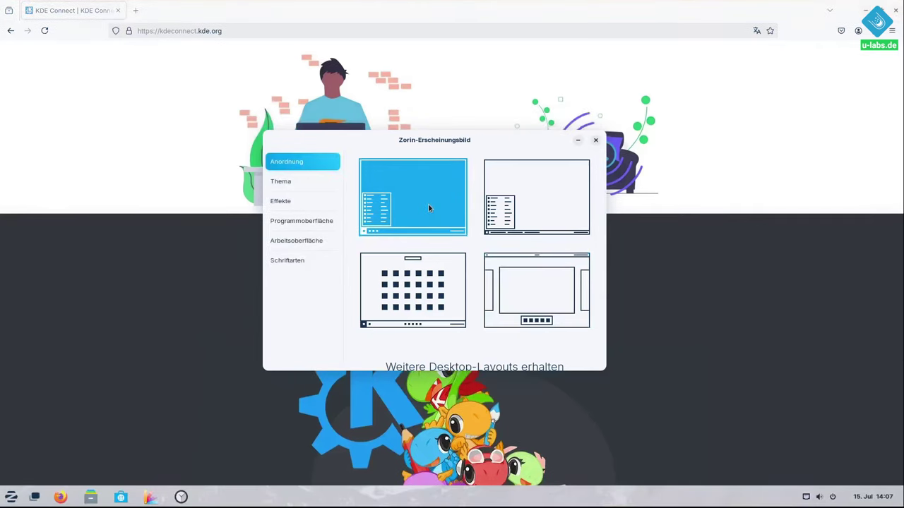
Bring up the Bilder file window, try moving it and switching between its Dokumente and Bilder folders, and close it
mouse_move(91, 497)
left_click(238, 424)
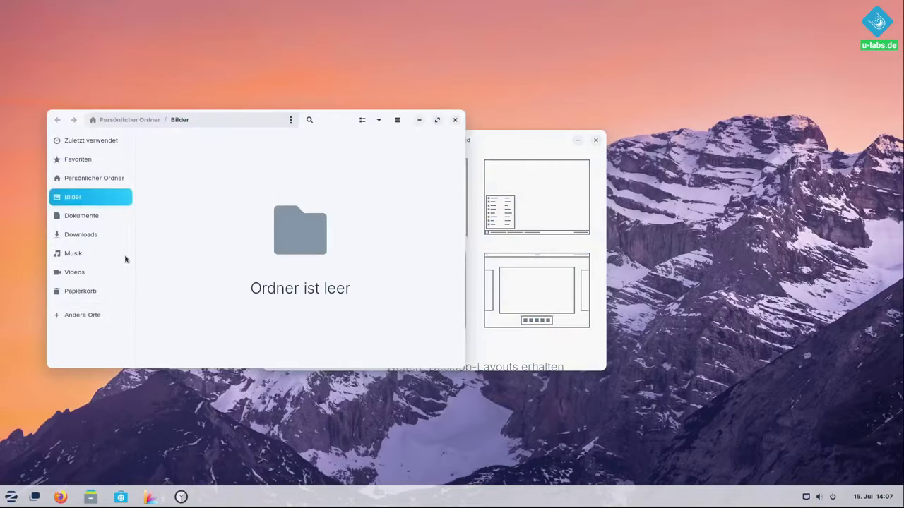
left_click_drag(338, 121, 310, 38)
left_click(63, 131)
left_click(63, 115)
left_click(485, 145)
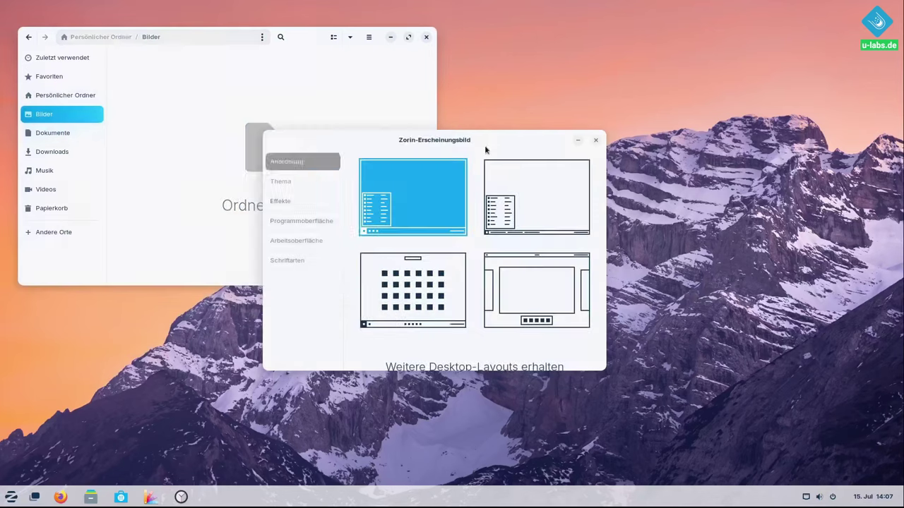
left_click(426, 37)
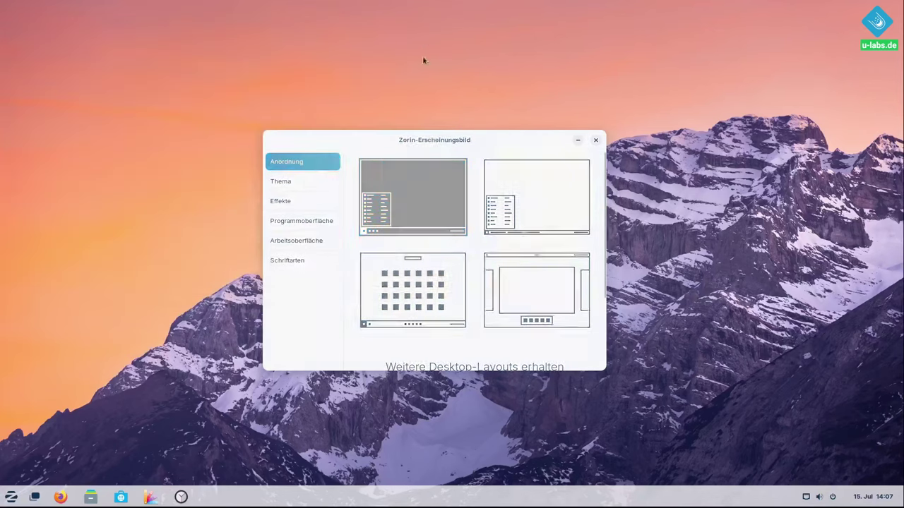
Try the green and orange accent colours and the dark background in the Thema settings, and restore the blue accent and light background
left_click(282, 184)
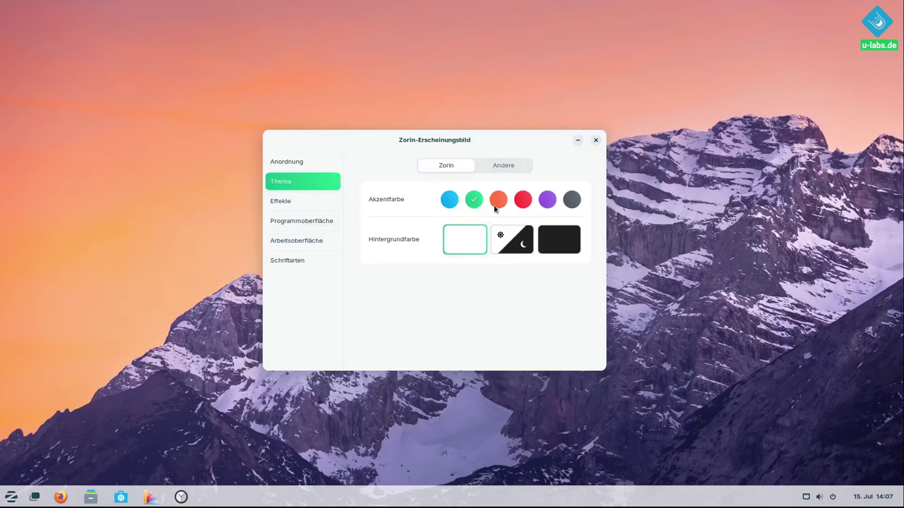
left_click(500, 203)
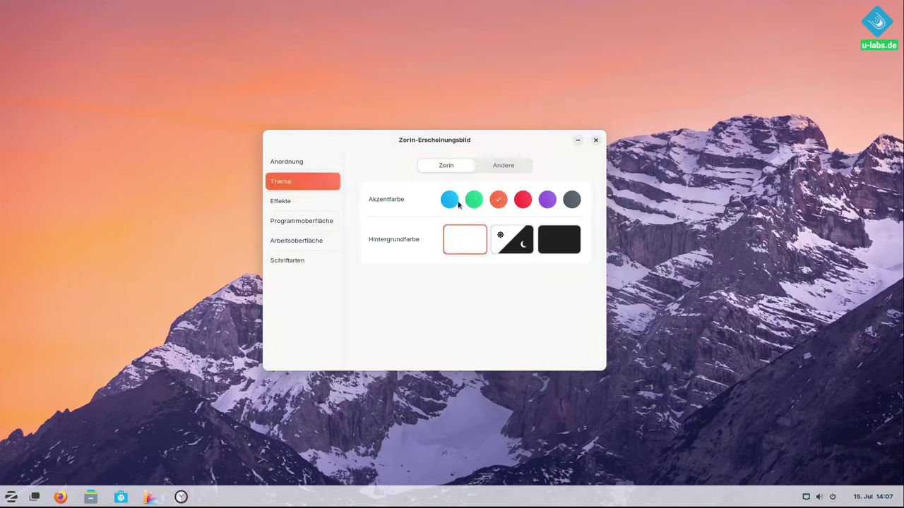
left_click(455, 202)
left_click(548, 246)
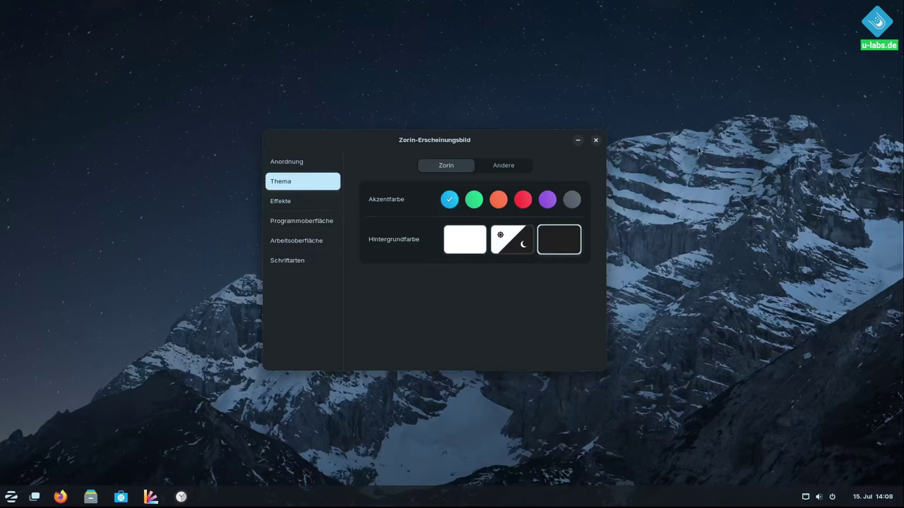
left_click(467, 252)
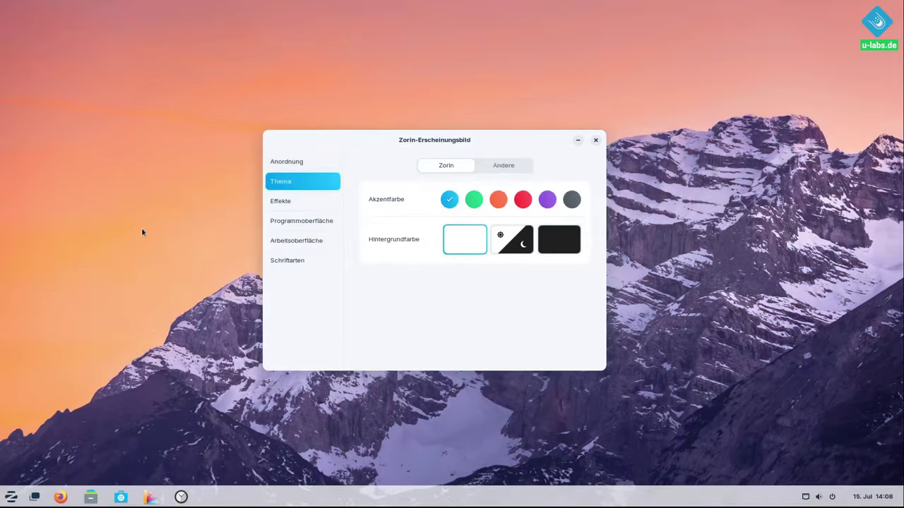
Try the automatic day/night background with the Sonnenuntergang / Sonnenaufgang schedule, decline the location services settings, and return to the light background
left_click(507, 250)
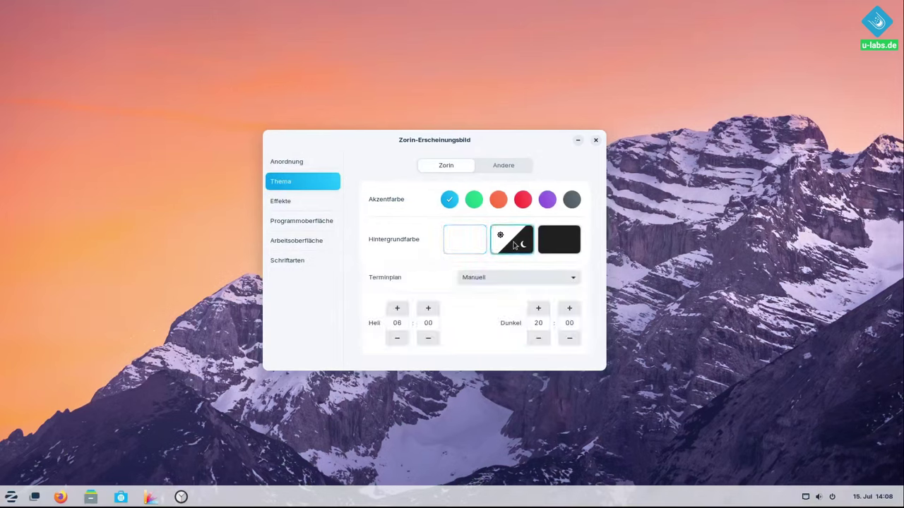
left_click(509, 278)
left_click(511, 294)
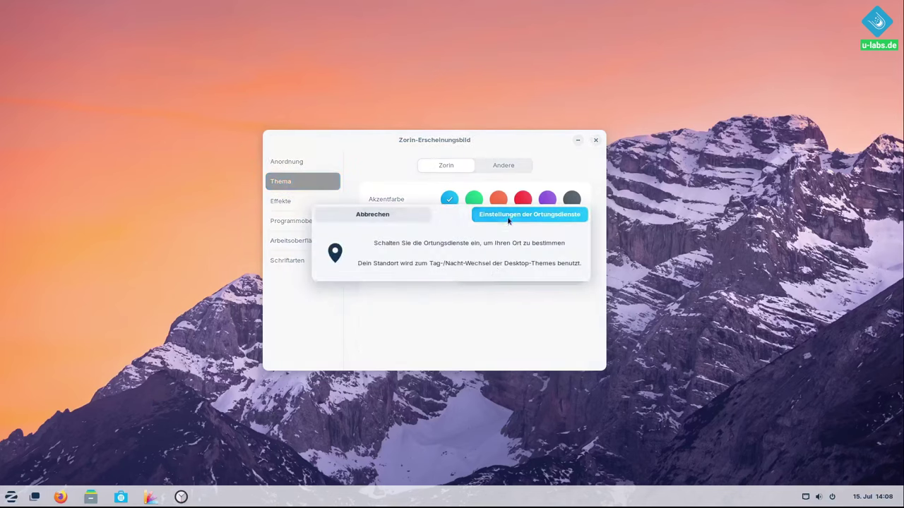
left_click(378, 217)
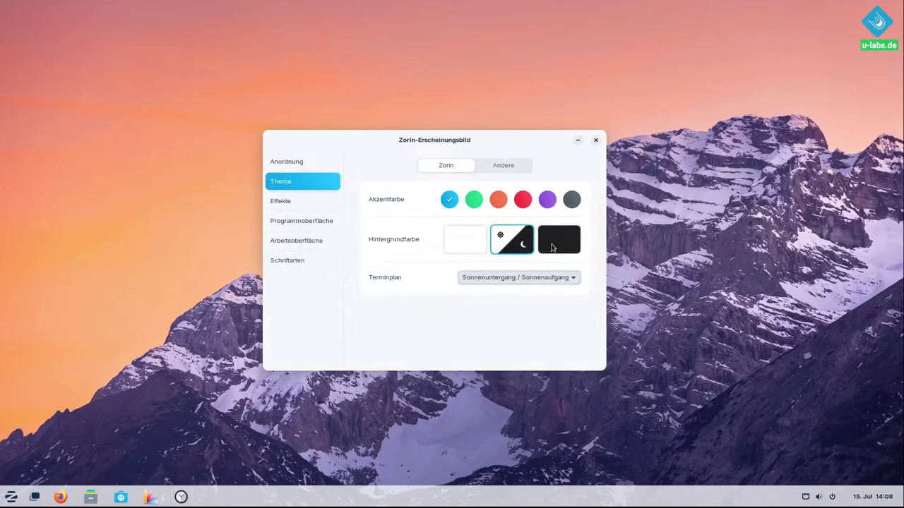
left_click(463, 242)
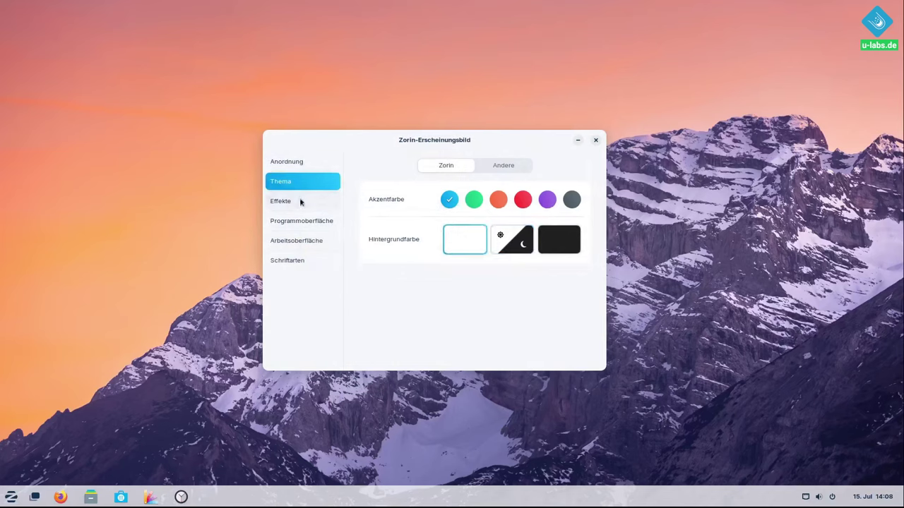
Enable the Papierkorb and Persönlicher Ordner desktop icons in the Arbeitsoberfläche settings
left_click(311, 240)
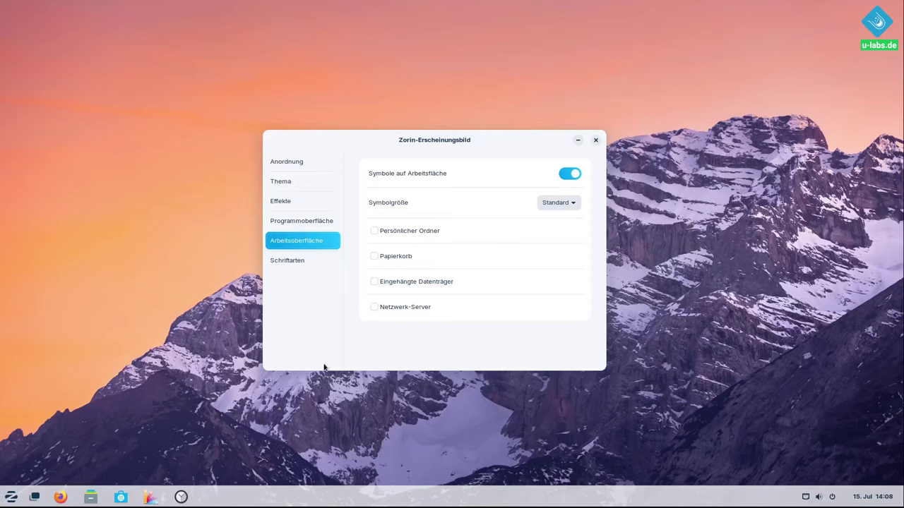
left_click(374, 256)
left_click(392, 232)
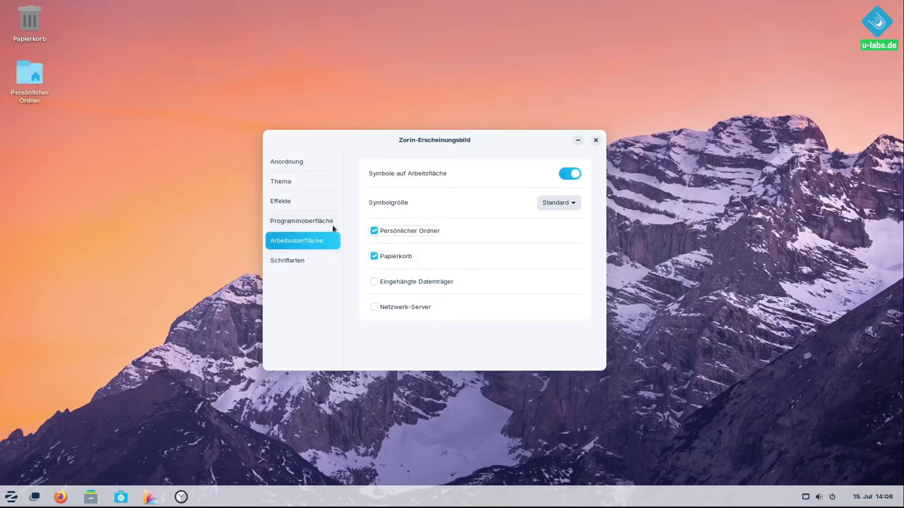
Examine the Programmoberfläche and Effekte settings in Zorin-Erscheinungsbild
left_click(306, 223)
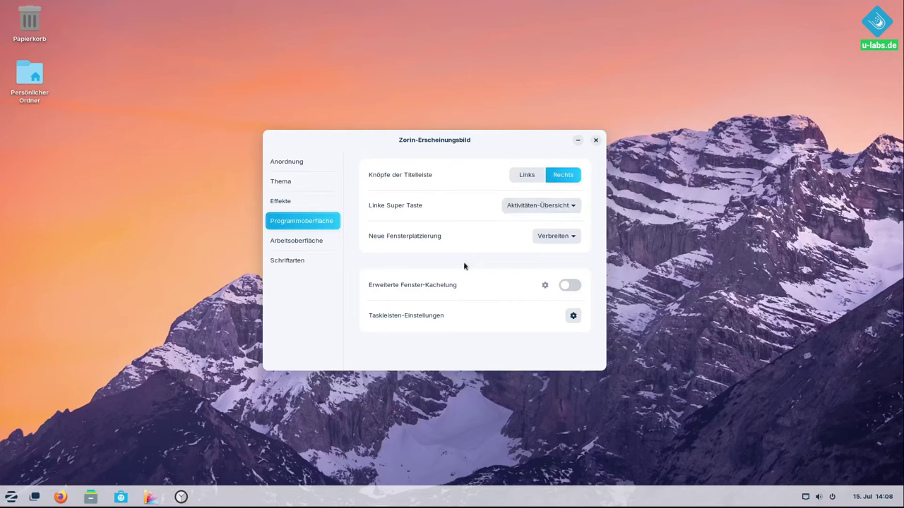
left_click(304, 202)
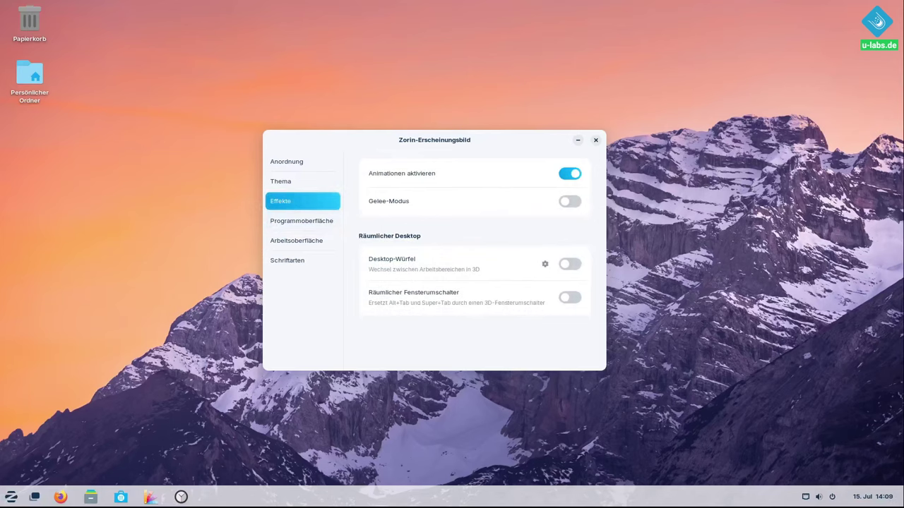
Open the taskbar's own settings, try Automatisches Ausblenden and turn it off again
right_click(429, 503)
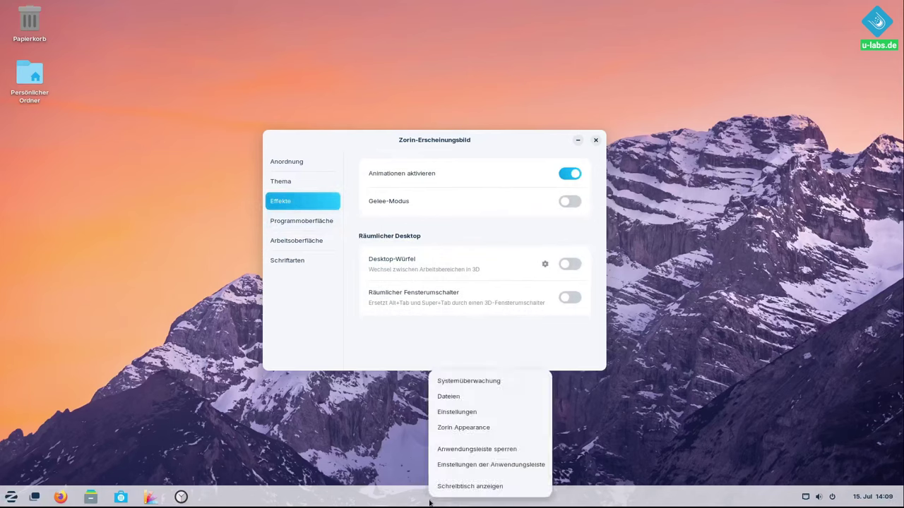
left_click(470, 468)
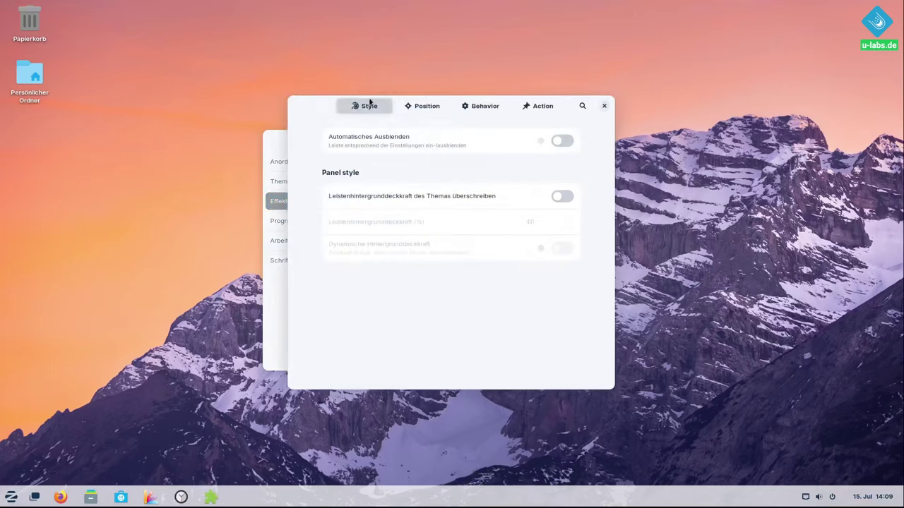
left_click(561, 142)
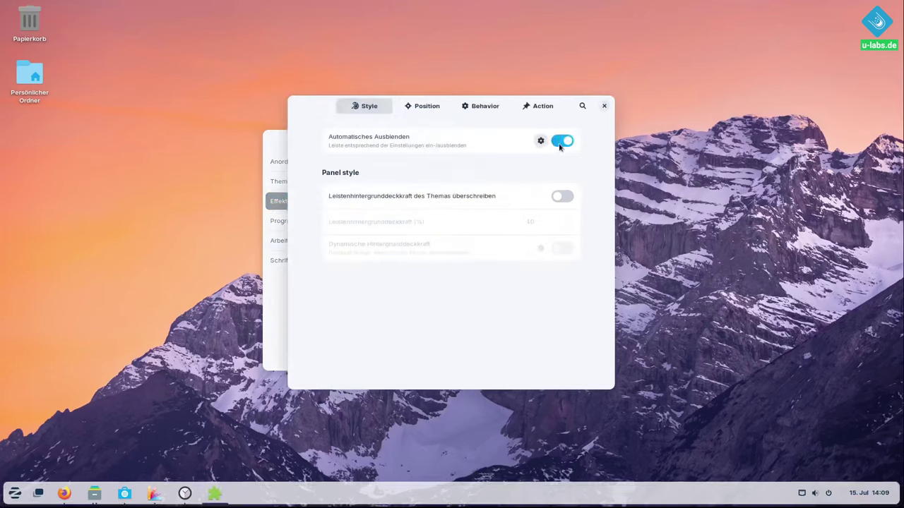
left_click(560, 144)
Examine the Position, Behavior and Action options in the taskbar settings
left_click(417, 106)
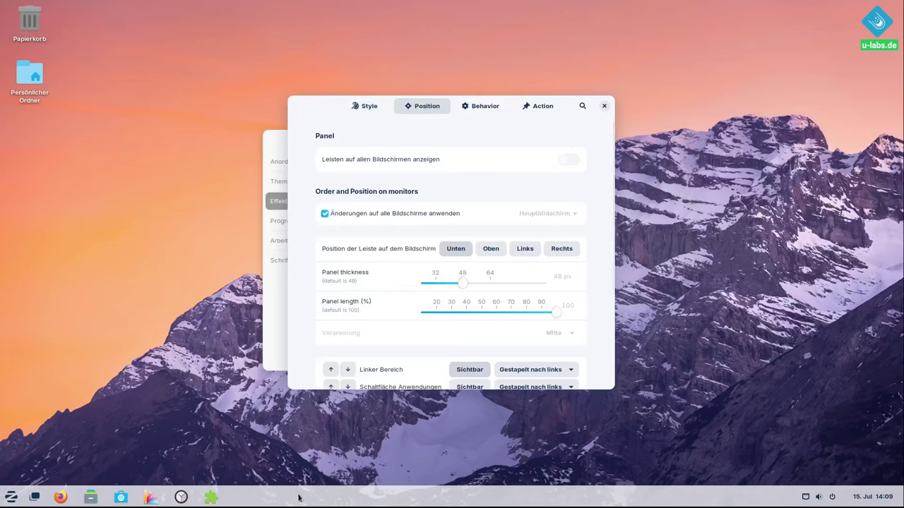
left_click(477, 104)
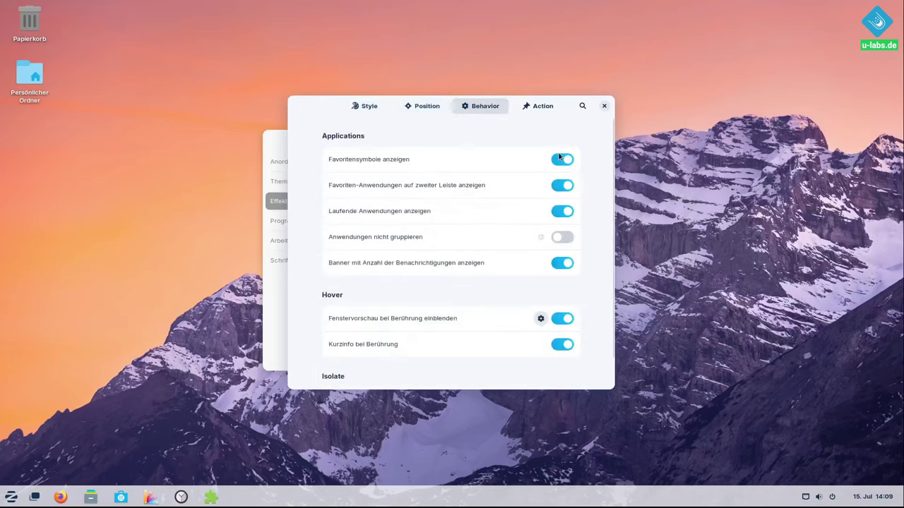
left_click(543, 114)
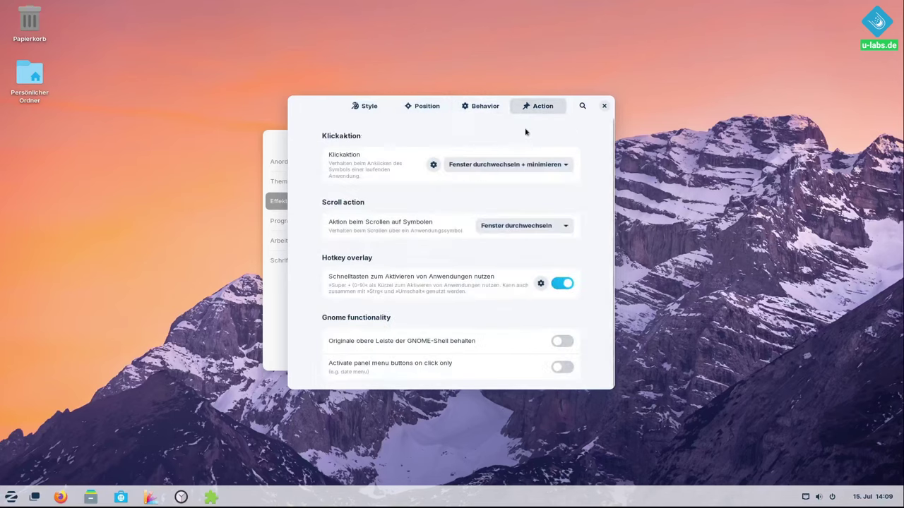
Close the taskbar settings window
left_click(604, 106)
left_click(596, 141)
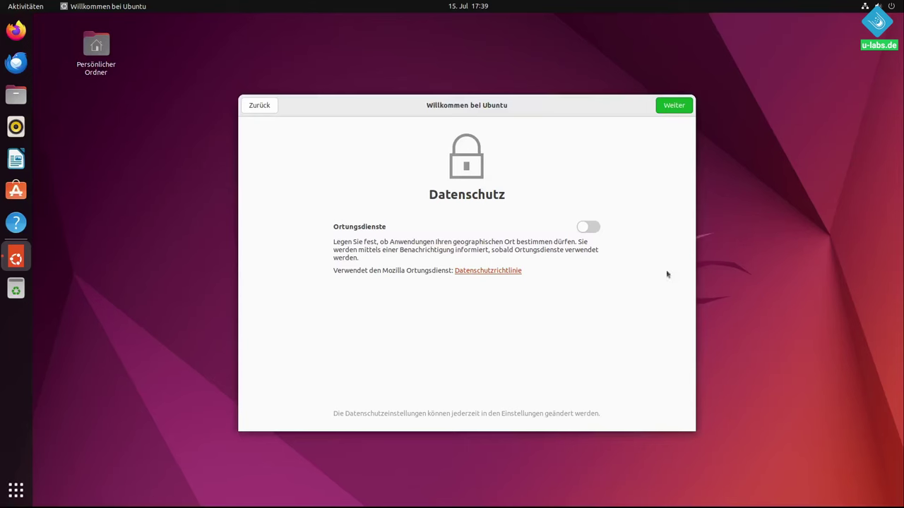
Advance Ubuntu's welcome assistant past the Datenschutz page and look at more of the suggested applications
left_click(682, 109)
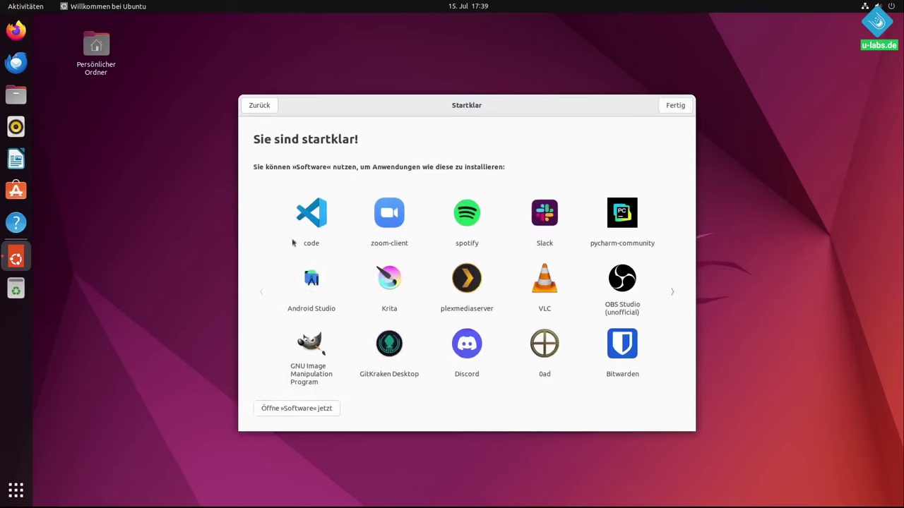
left_click(672, 293)
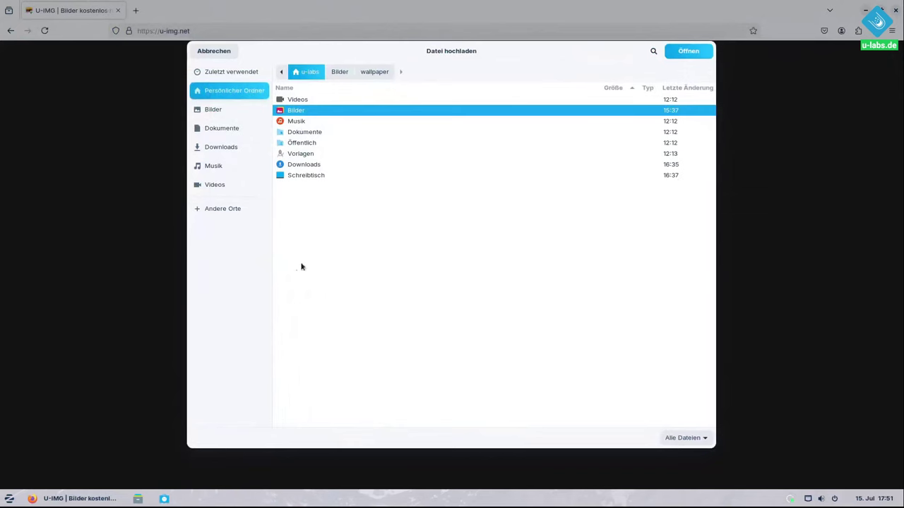
Browse the images in the Bilder wallpaper folder in Zorin's upload dialog, and the Downloads folder in Ubuntu's upload dialog
double_click(301, 113)
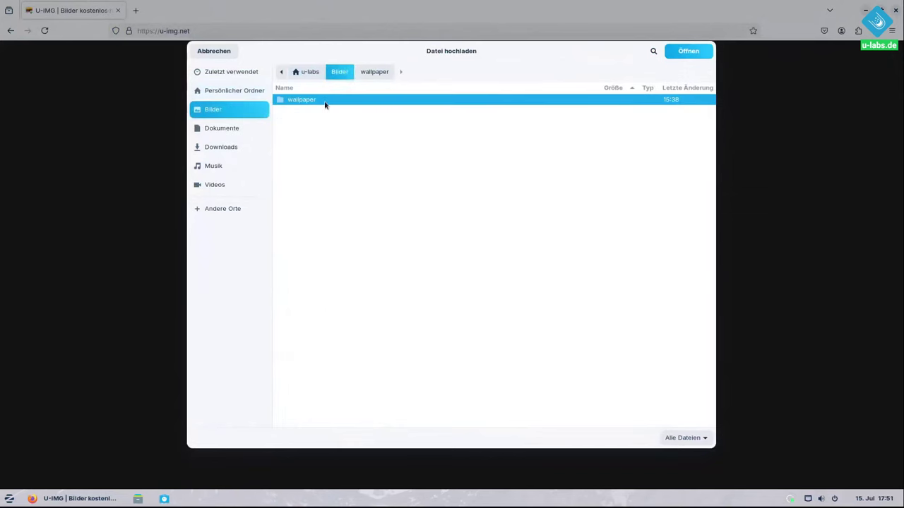
double_click(325, 105)
left_click(336, 111)
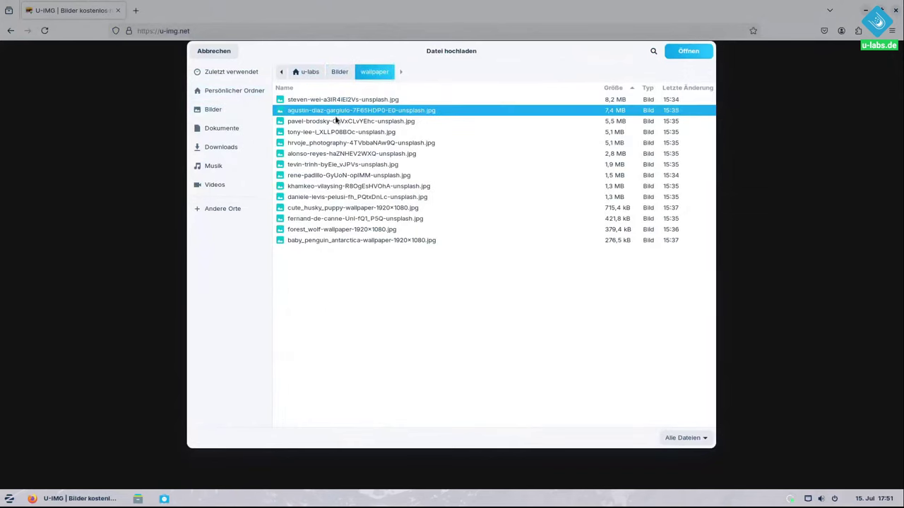
left_click(336, 122)
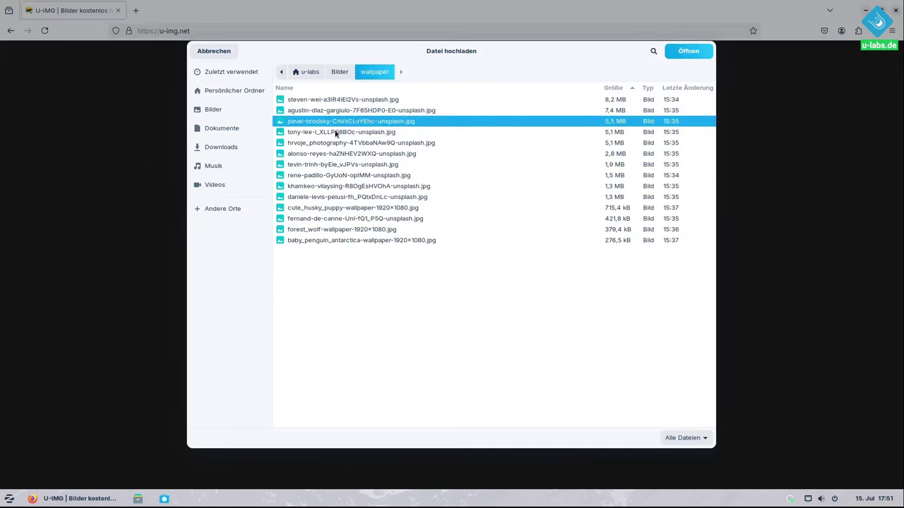
left_click(336, 134)
left_click(336, 143)
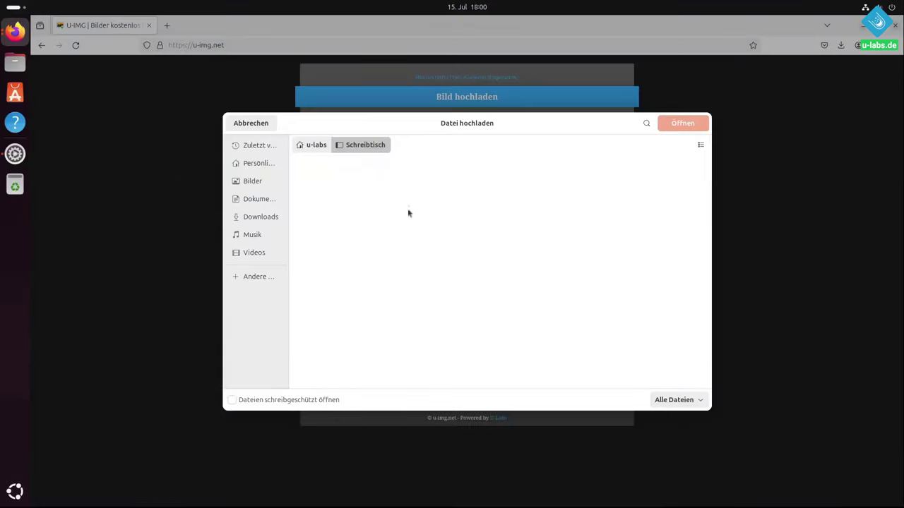
left_click(263, 217)
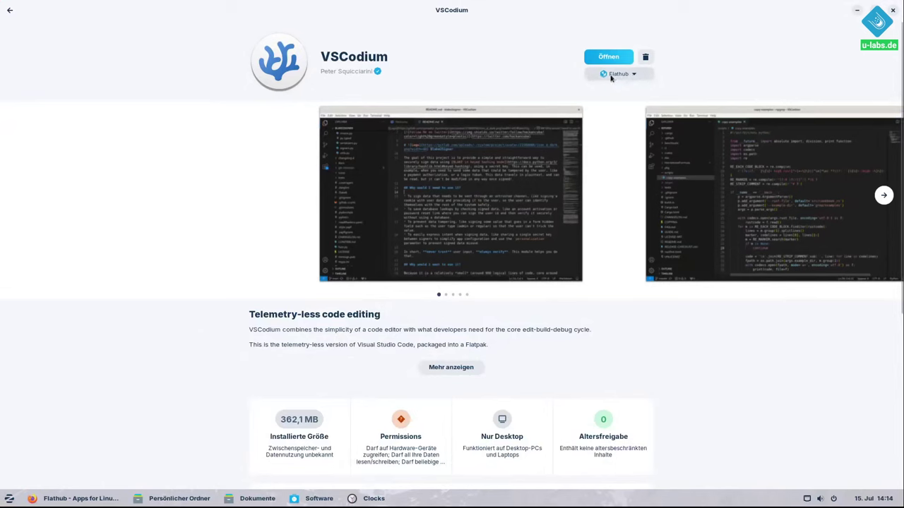
Switch to Firefox and look through the app listings on Flathub and in the Snapcraft store
left_click(77, 499)
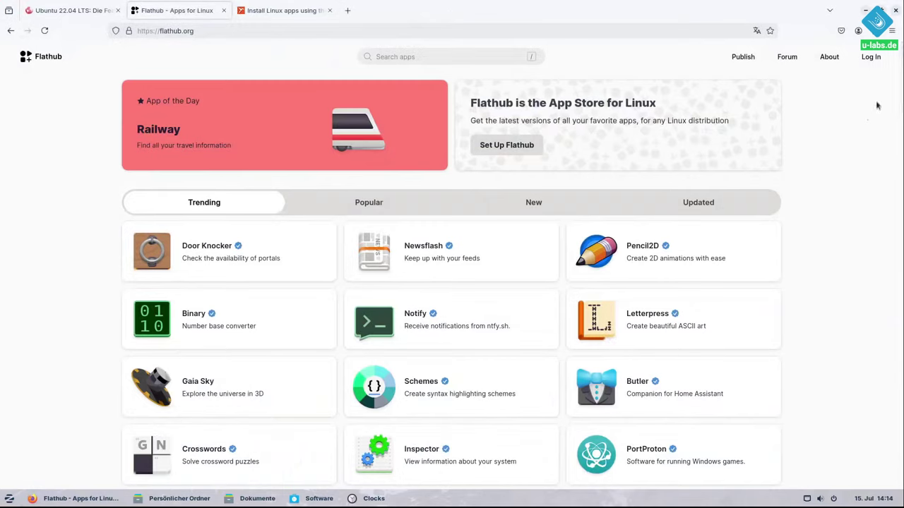
scroll(891, 124, "down", 4)
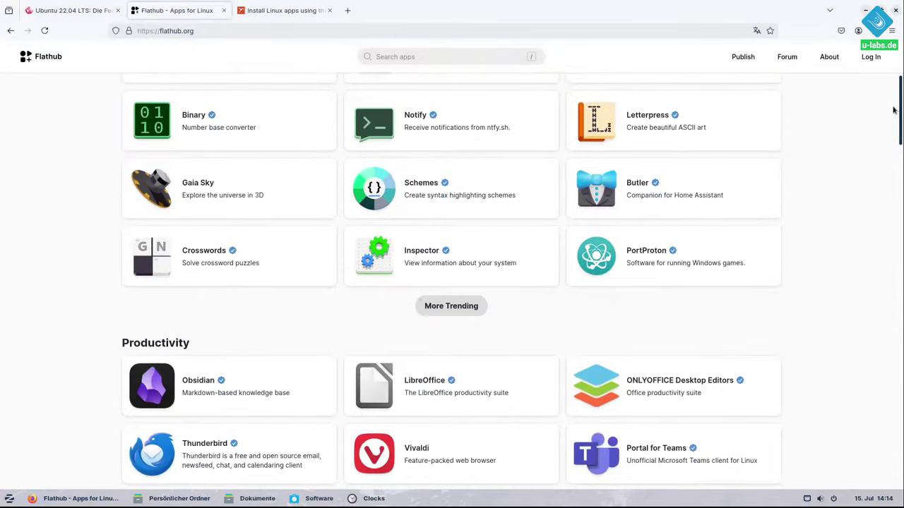
left_click_drag(891, 127, 890, 186)
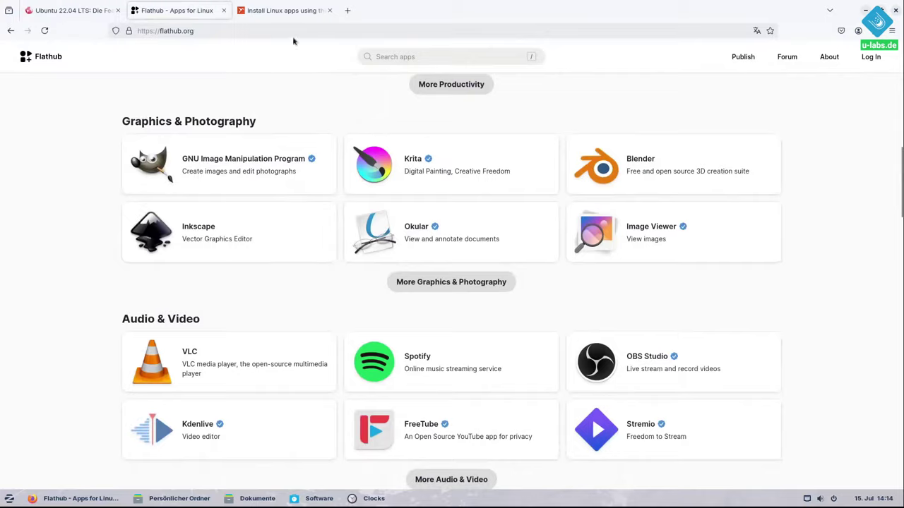
left_click(282, 10)
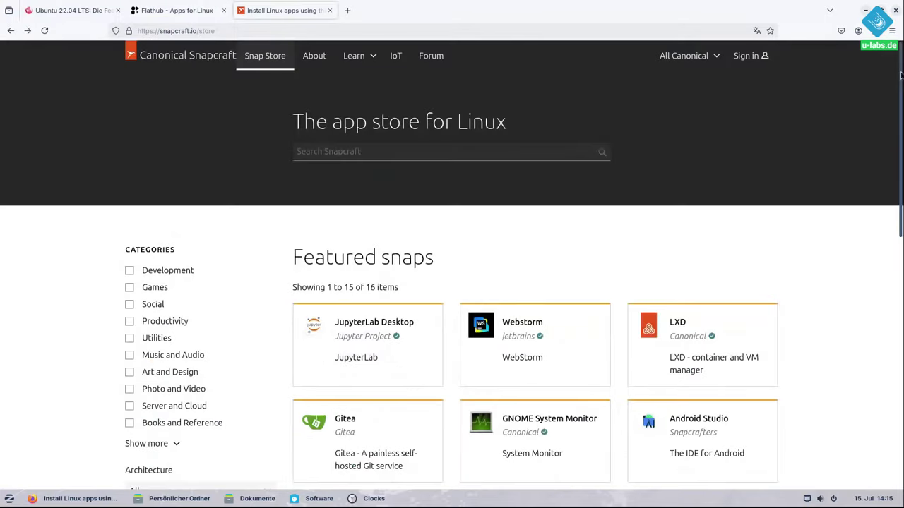
left_click_drag(900, 75, 901, 196)
left_click_drag(901, 248, 893, 254)
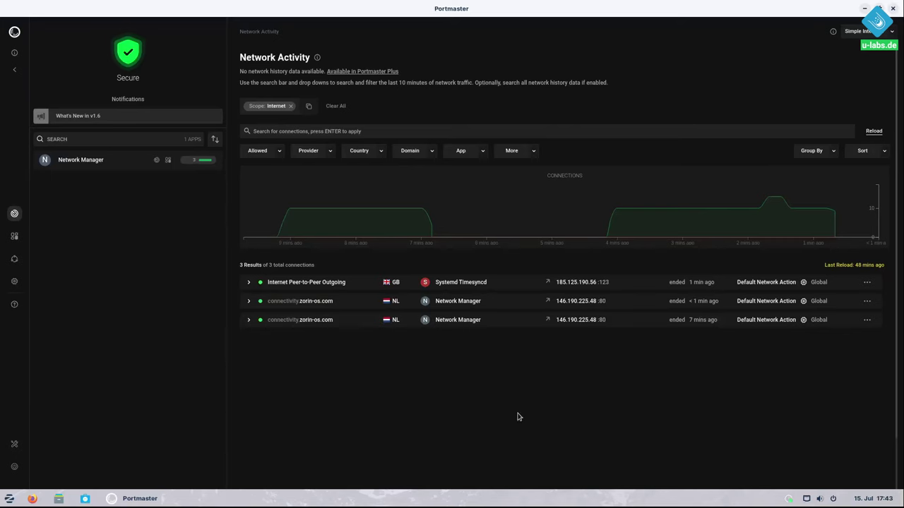
Reload Portmaster's network activity, search the start menu for "spotify", and reload the connections again
left_click(874, 131)
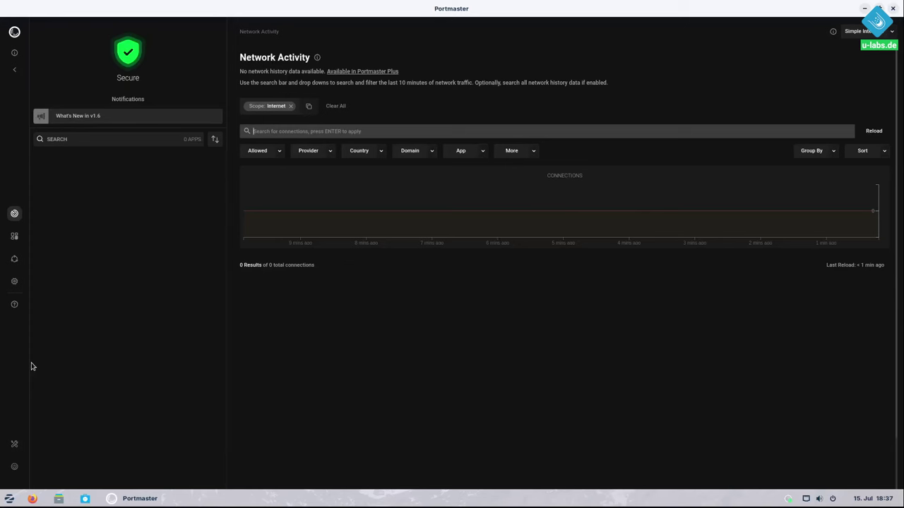
left_click(12, 501)
type("spotify")
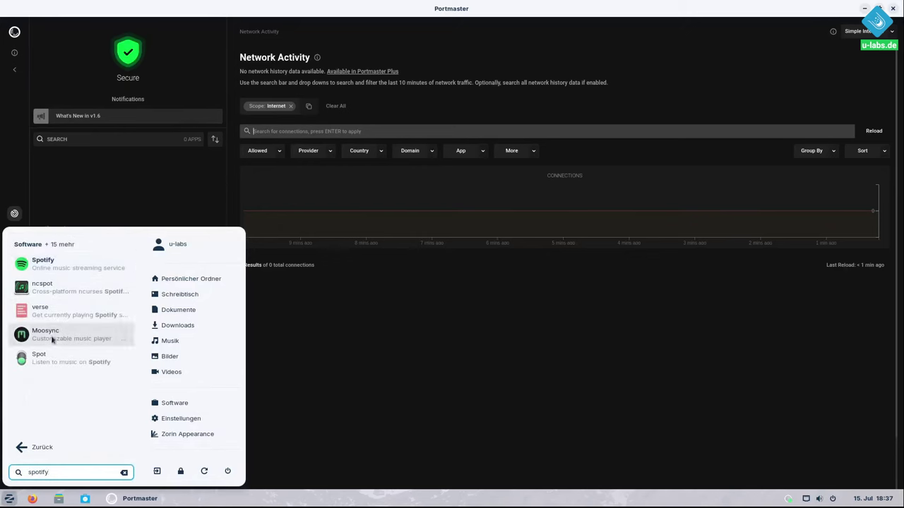
left_click(481, 317)
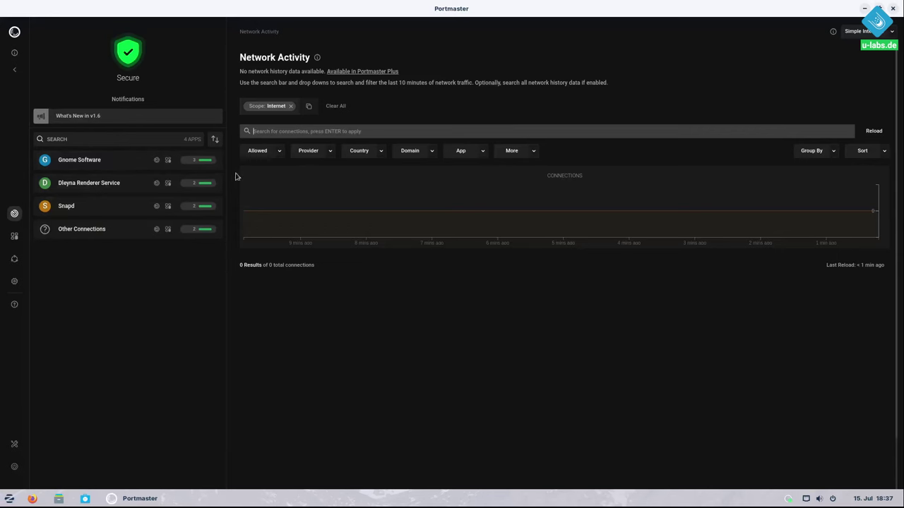
left_click(873, 131)
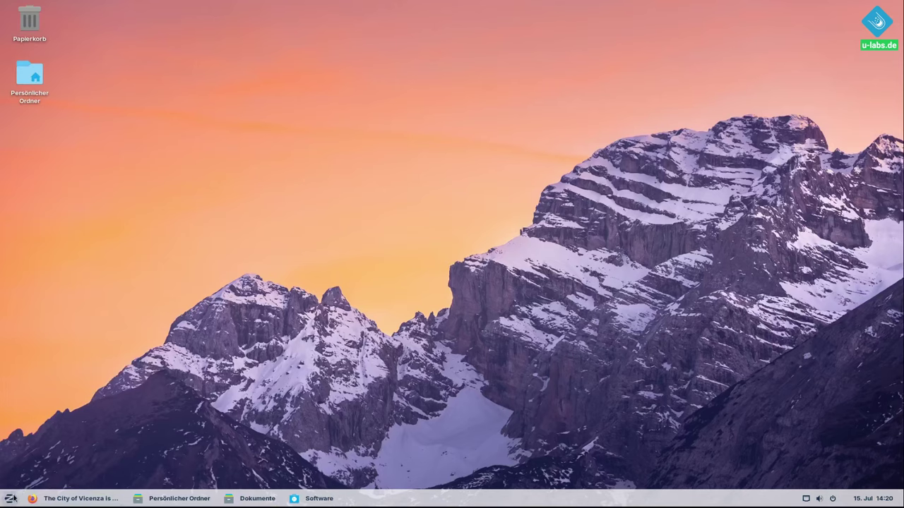
Open Einstellungen maximized and turn off Software in the Suchen settings
left_click(9, 499)
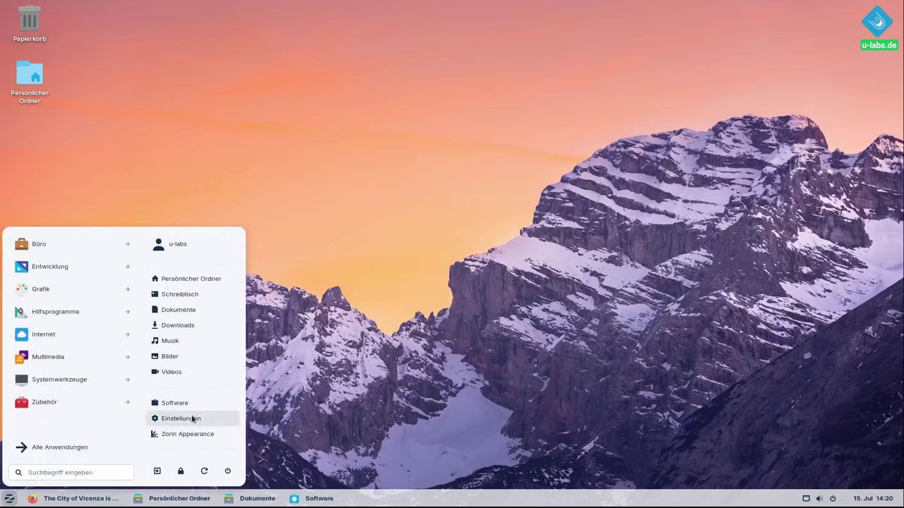
left_click(262, 230)
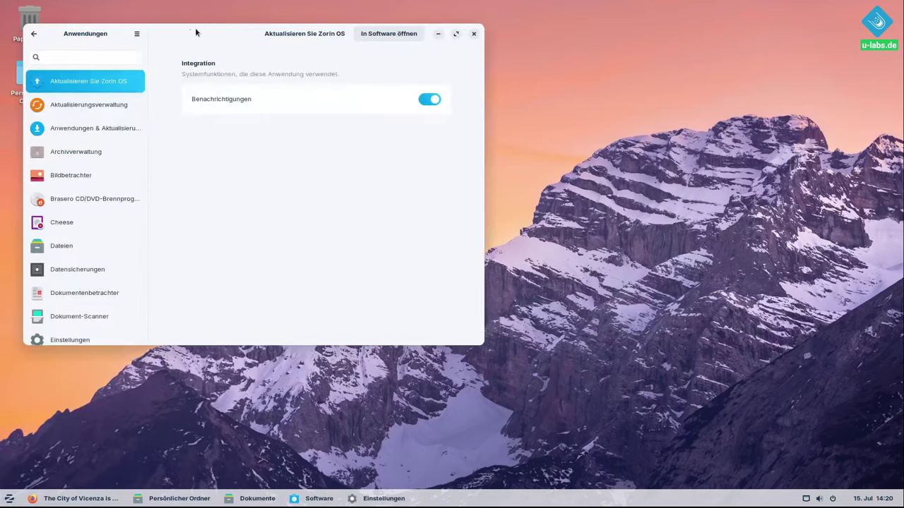
double_click(195, 27)
left_click(10, 10)
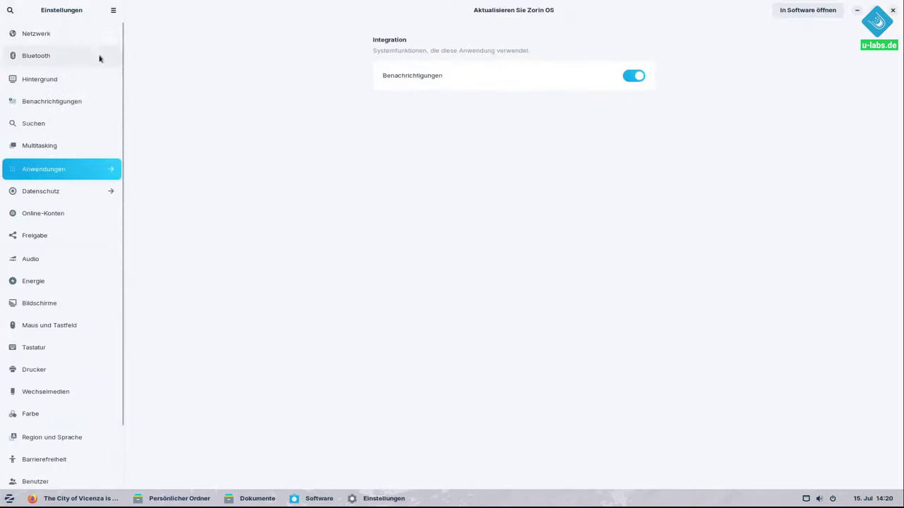
left_click(46, 123)
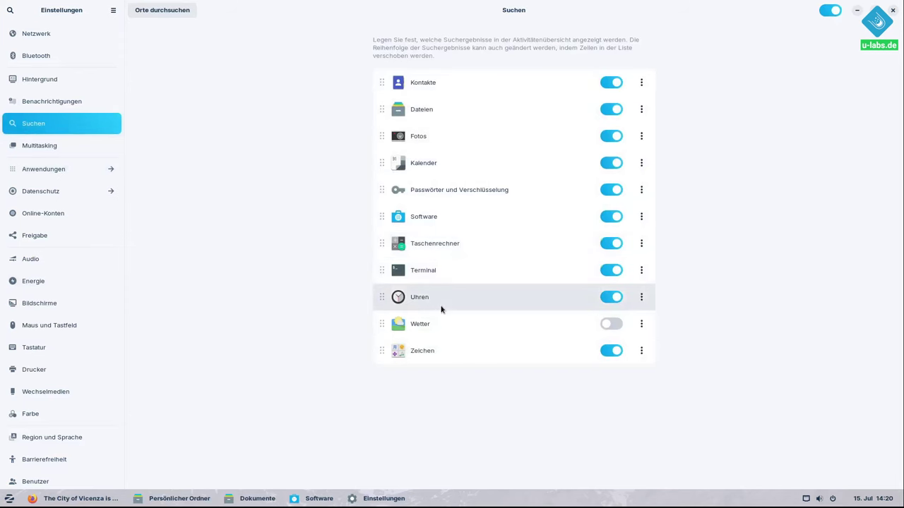
left_click(610, 218)
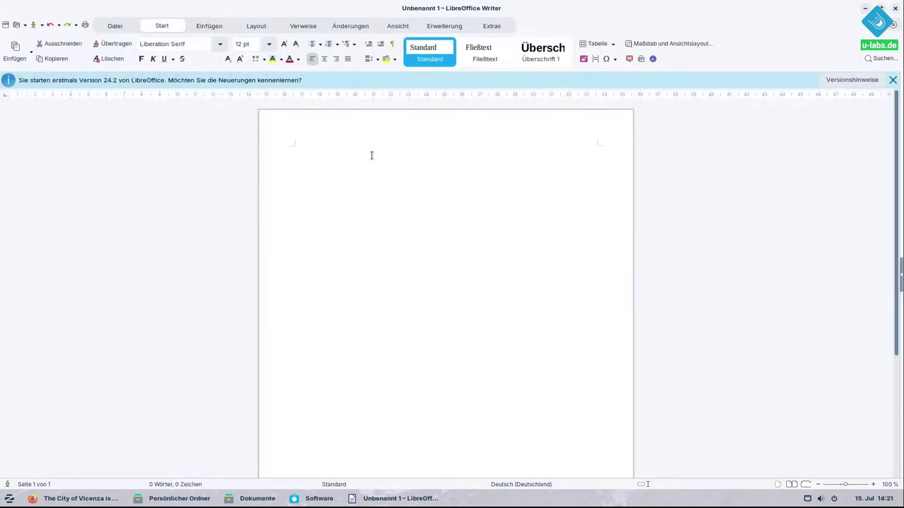
Switch from Writer to the Persönlicher Ordner window and close it, and open the Systemwerkzeuge category in the start menu
key("alt+Tab")
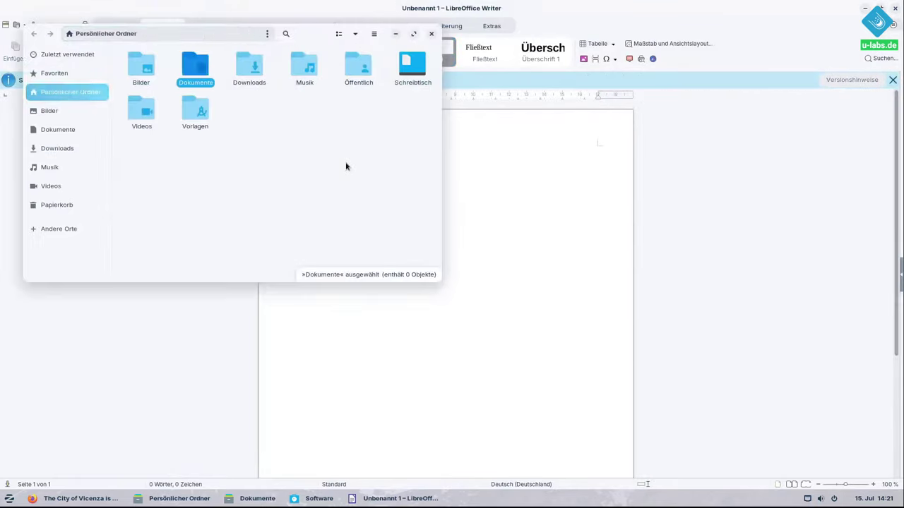
type("234")
left_click(430, 35)
type("234")
left_click(321, 498)
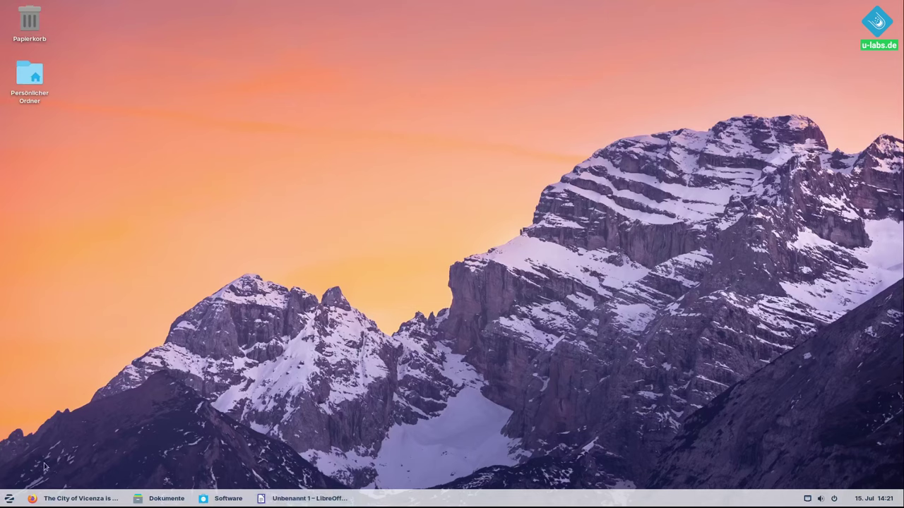
left_click(9, 499)
left_click(61, 389)
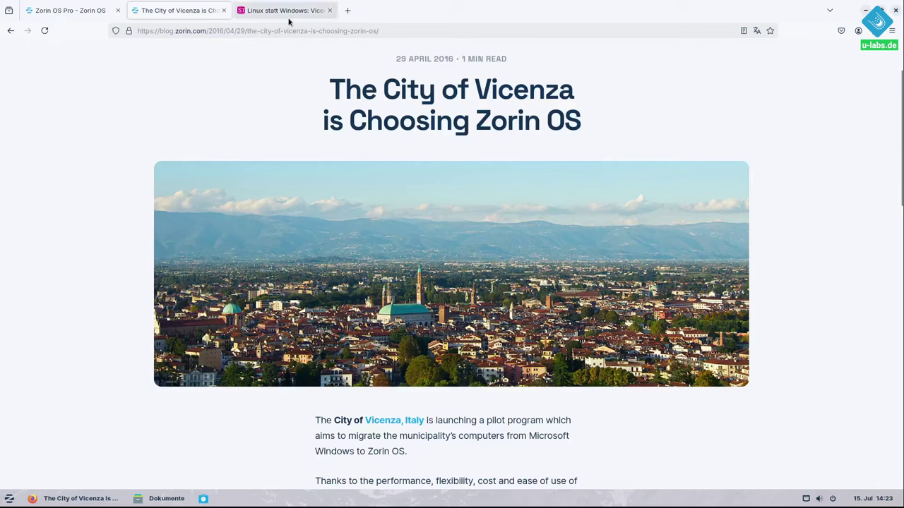
Read the Zorin blog post about Vicenza and the derstandard.at article on the same topic, declining its push notifications
scroll(761, 297, "down", 3)
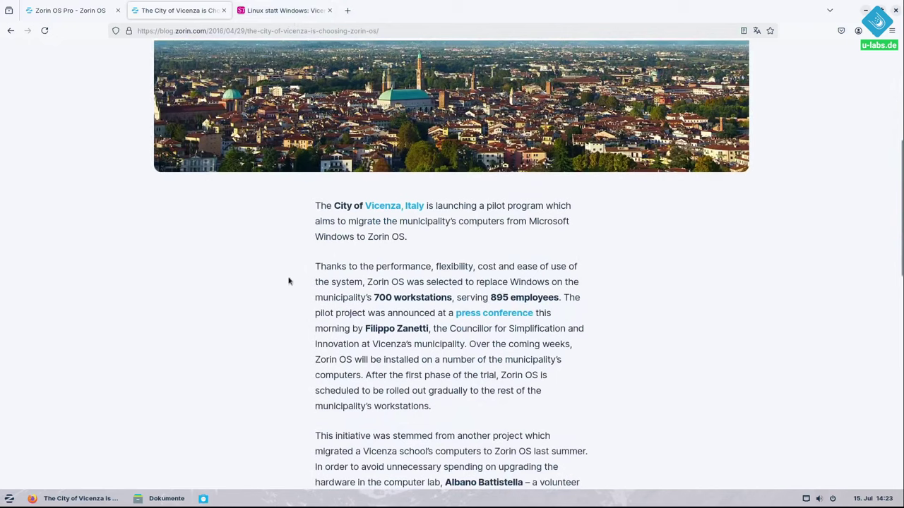
left_click(304, 10)
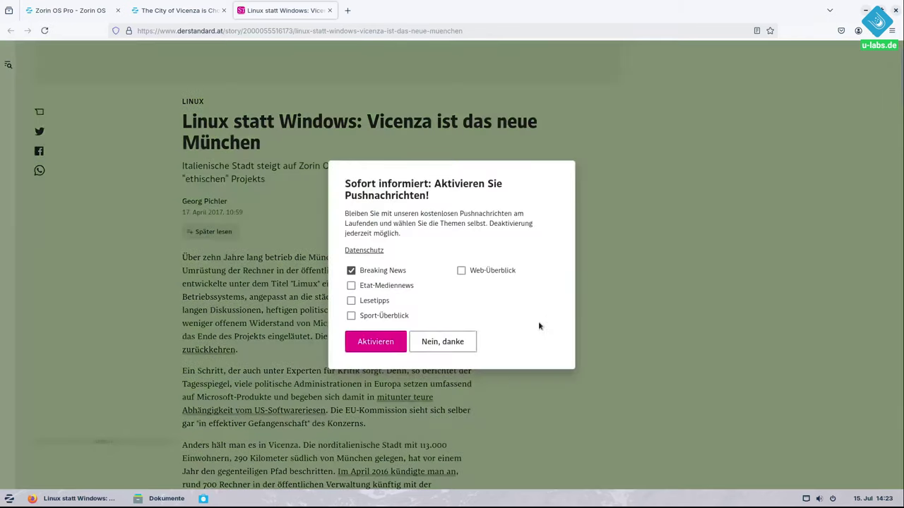
left_click(462, 344)
scroll(566, 302, "down", 3)
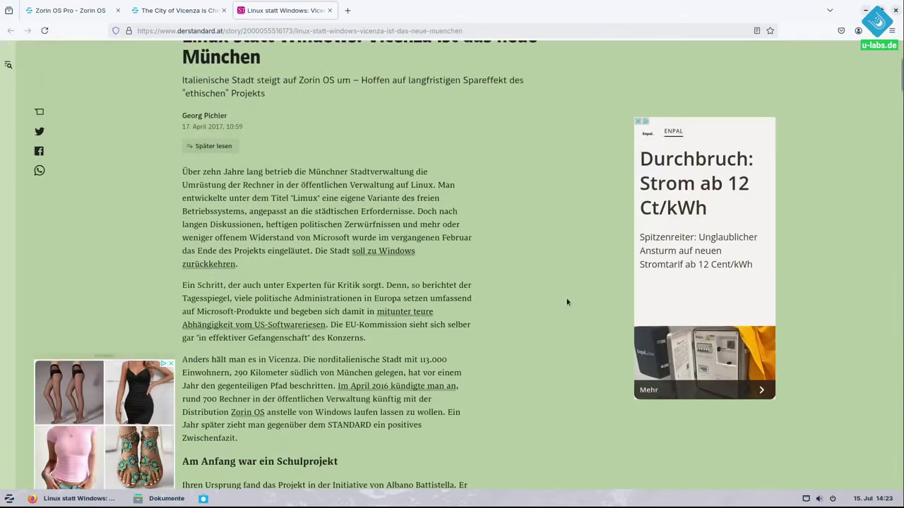
scroll(566, 302, "down", 1)
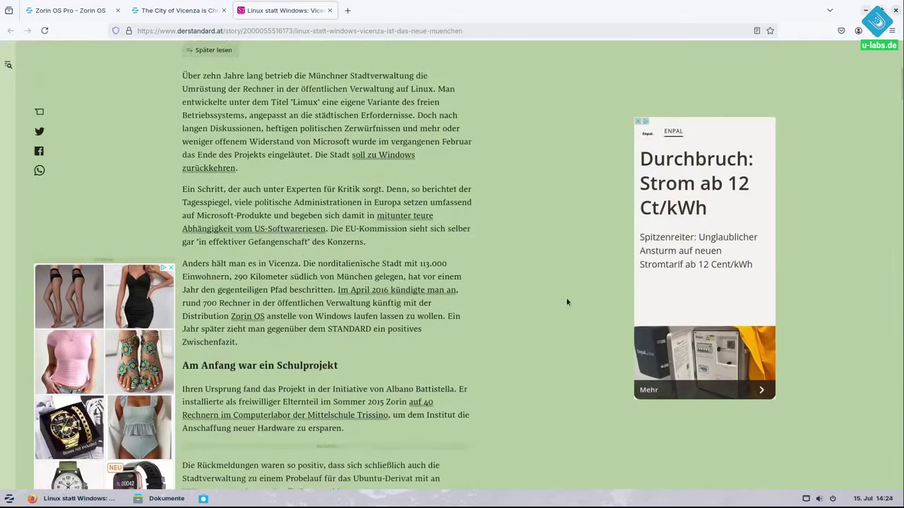
scroll(566, 303, "down", 1)
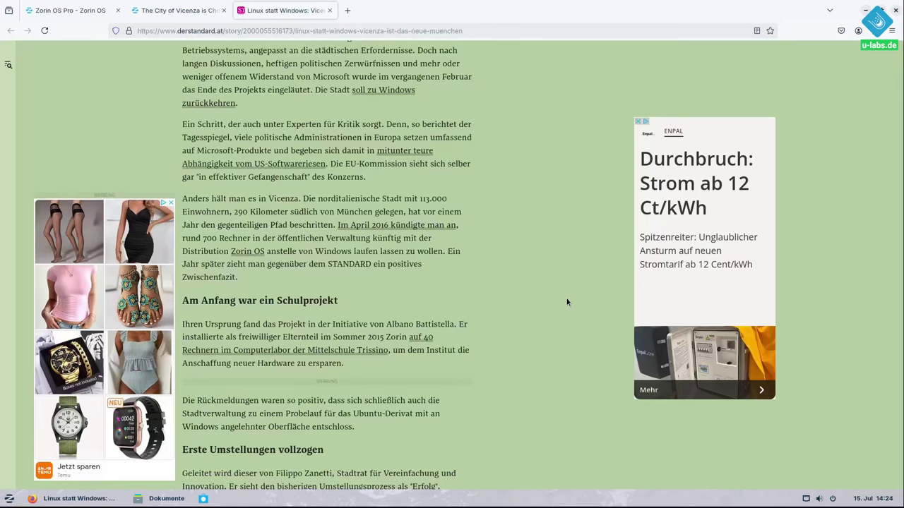
scroll(567, 303, "down", 2)
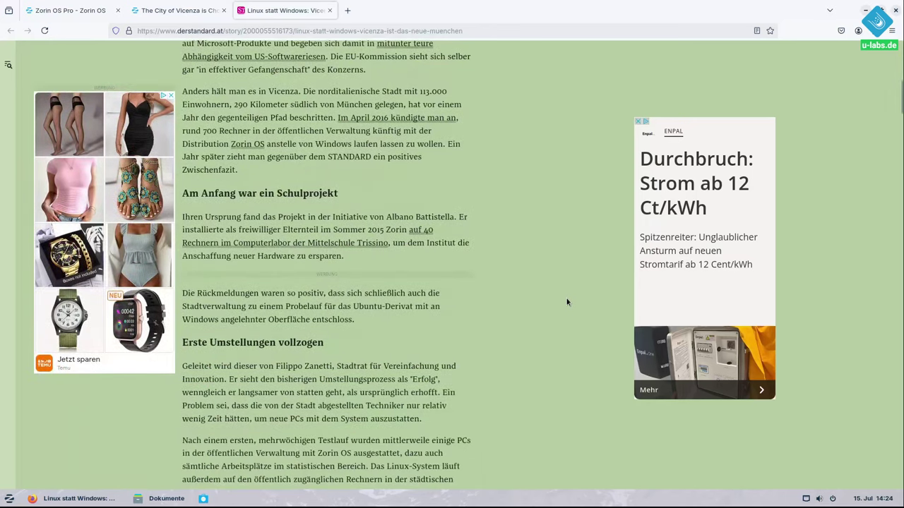
scroll(567, 302, "down", 1)
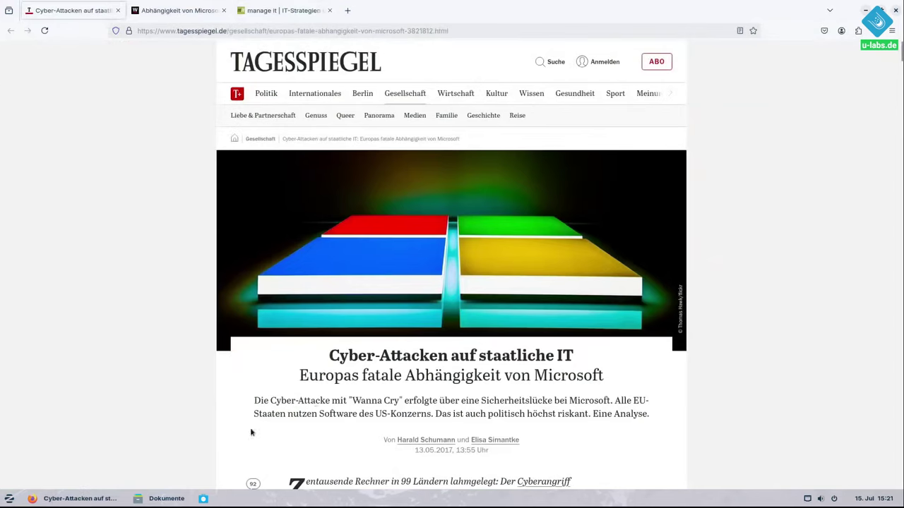
Highlight "Europas fatale Abhängigkeit von Microsoft" and "Das ist auch politisch höchst riskant" in the Tagesspiegel article, and open the watson article
left_click_drag(300, 376, 609, 381)
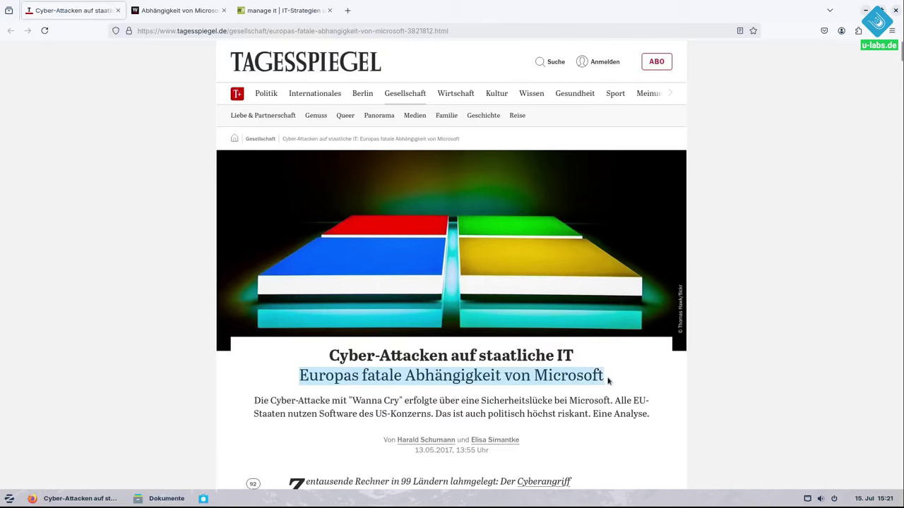
left_click_drag(589, 415, 446, 415)
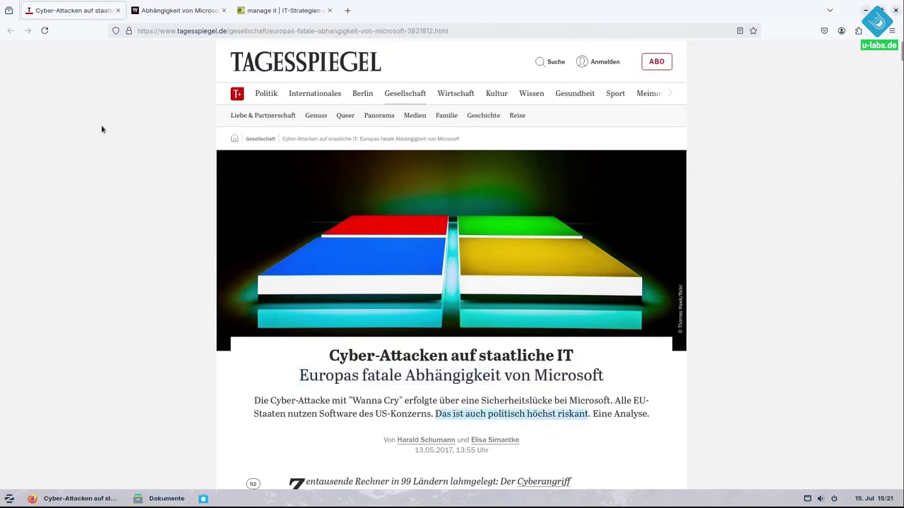
left_click(162, 15)
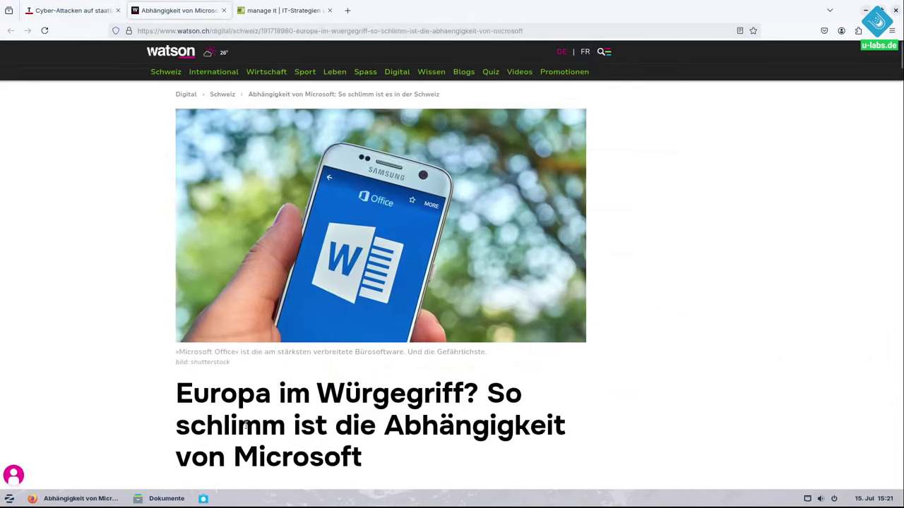
Switch to the manage it article on IT-Strategien and highlight a passage in it
left_click(283, 10)
left_click_drag(405, 93, 273, 73)
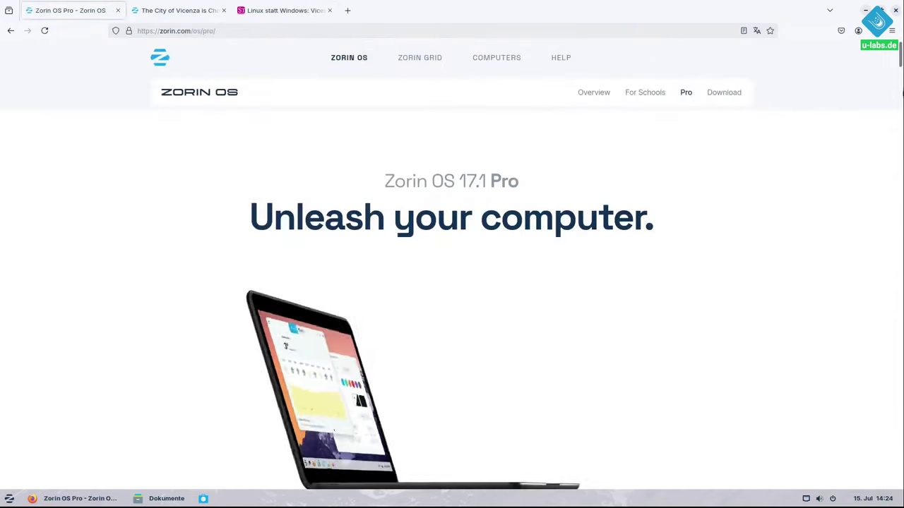
Look through the premium and standard desktop layouts presented on the Zorin OS Pro page
scroll(901, 64, "down", 3)
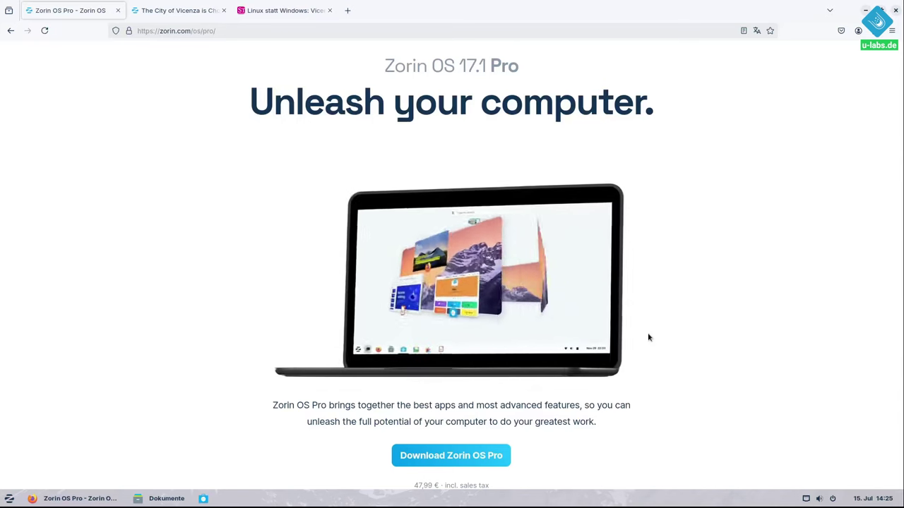
key("Page_Down")
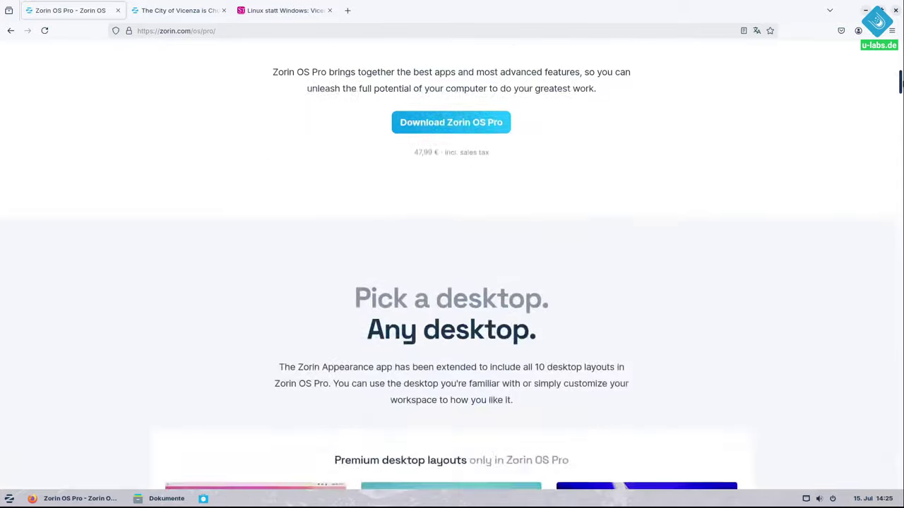
scroll(452, 282, "down", 3)
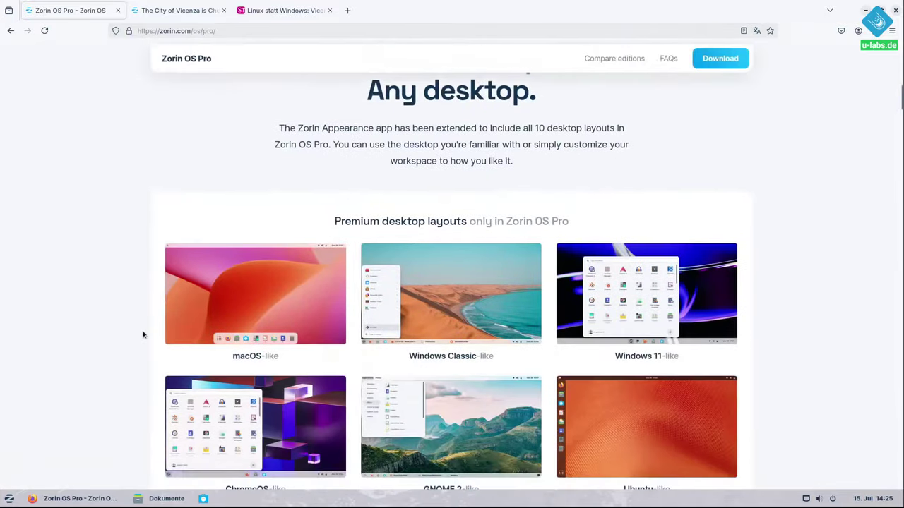
scroll(258, 248, "down", 1)
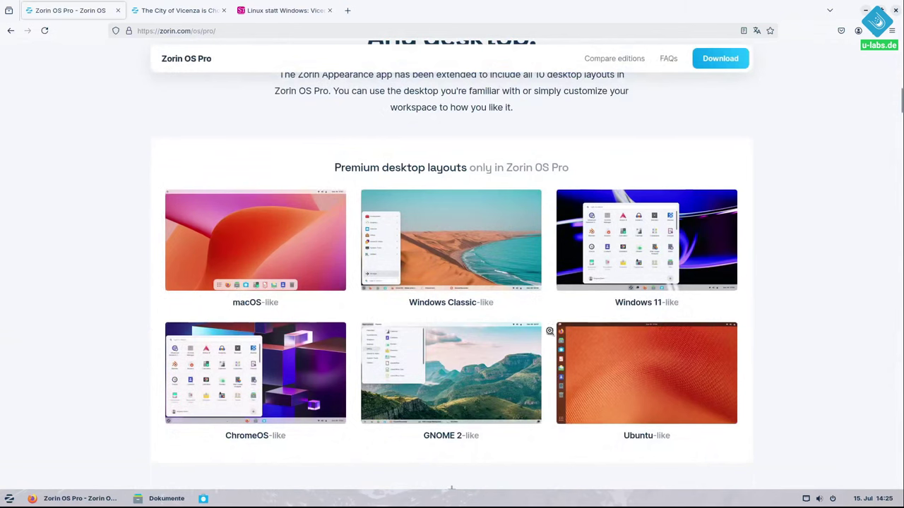
scroll(791, 329, "down", 5)
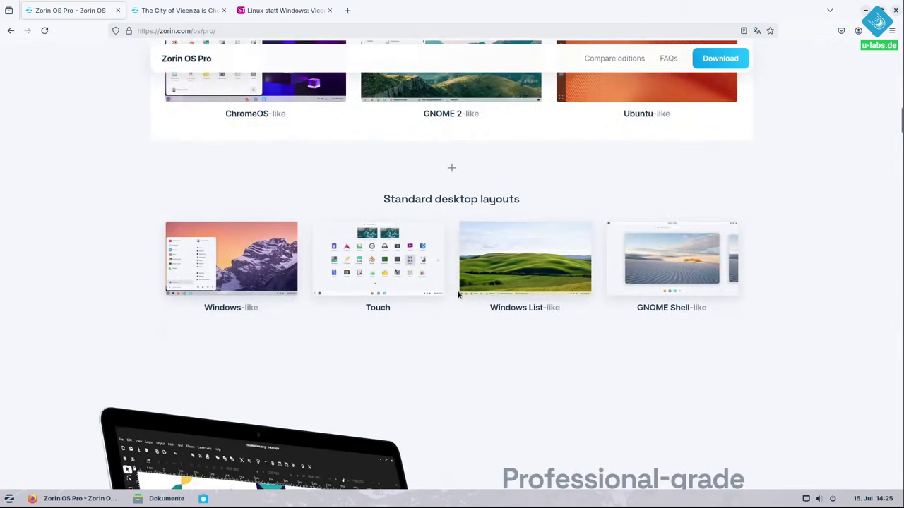
Review the creative suite and advanced productivity tools sections of the Zorin OS Pro page
scroll(686, 312, "down", 3)
scroll(807, 309, "down", 3)
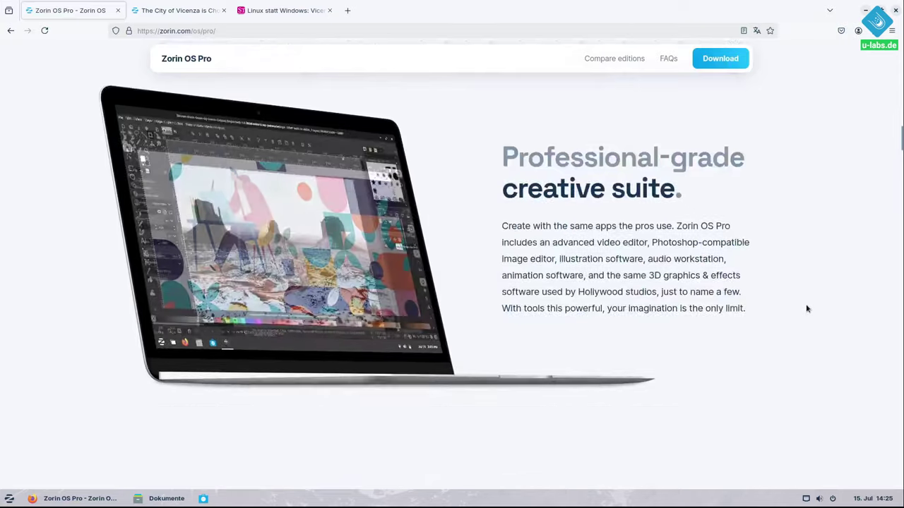
scroll(803, 309, "down", 11)
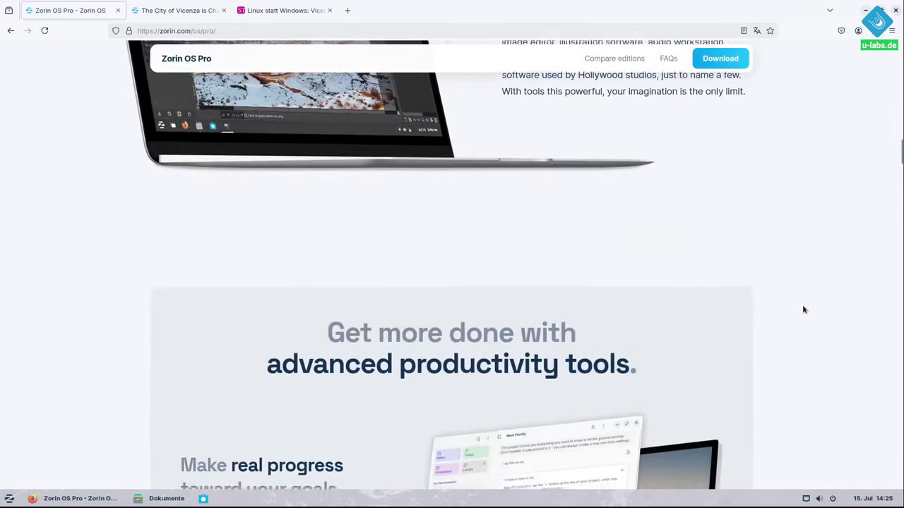
scroll(898, 227, "down", 11)
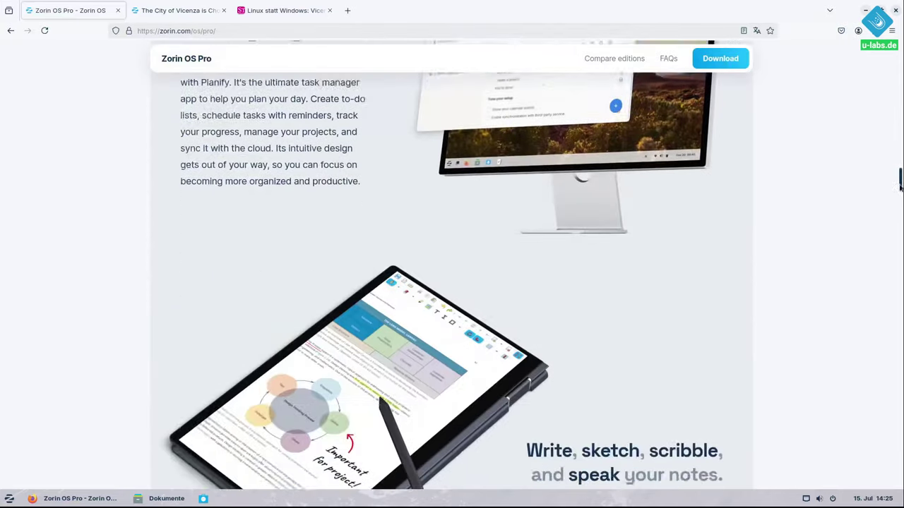
scroll(898, 227, "down", 3)
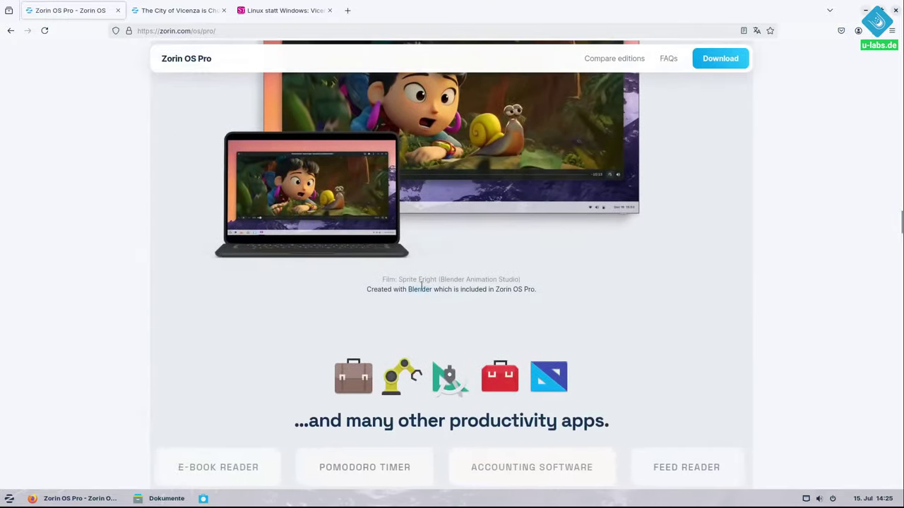
Read the price comparison between Zorin OS 17.1 Pro and the professional software it is meant to replace
scroll(900, 239, "down", 5)
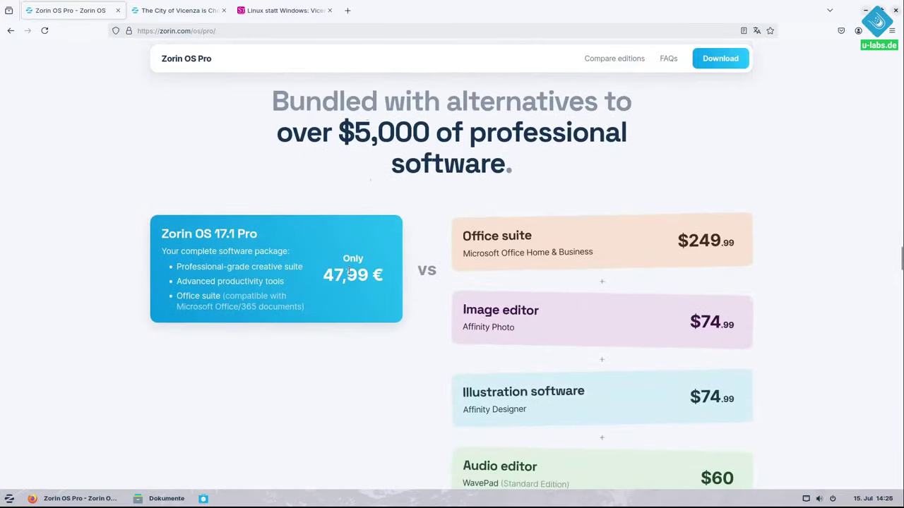
scroll(620, 262, "down", 3)
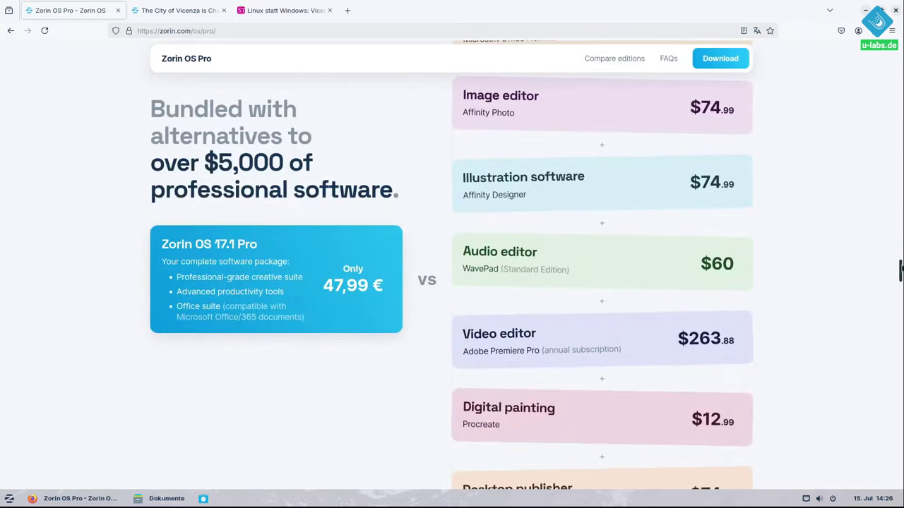
scroll(900, 272, "down", 1)
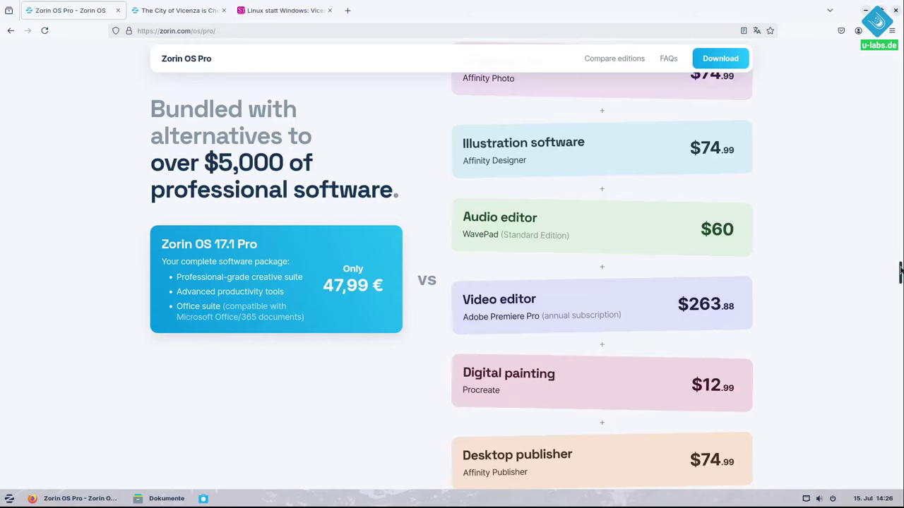
scroll(901, 271, "down", 1)
left_click_drag(901, 271, 898, 321)
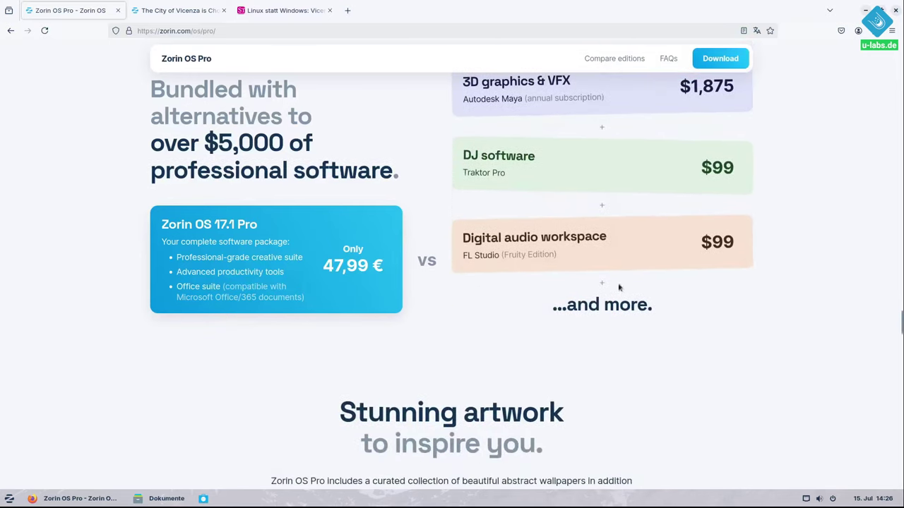
View the artwork section of the Zorin OS Pro page and find the Donate link in its footer
scroll(687, 319, "down", 4)
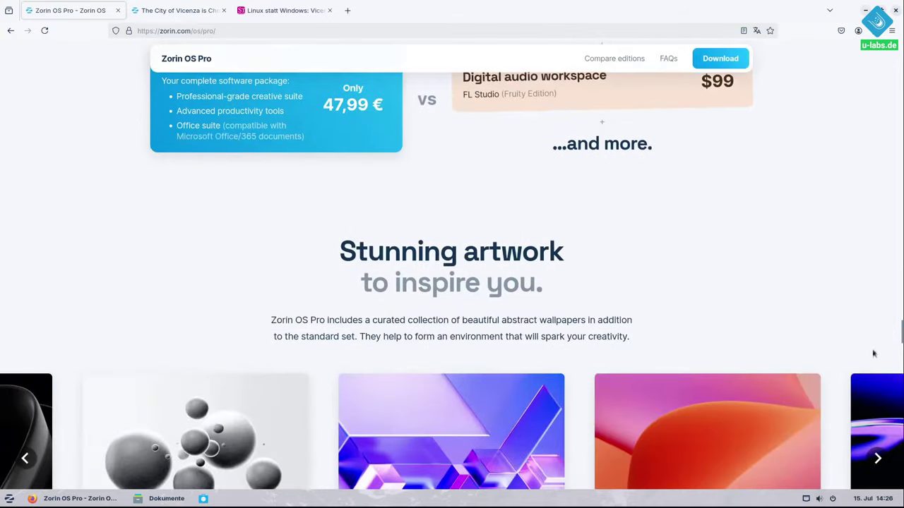
left_click_drag(900, 331, 897, 477)
scroll(759, 420, "down", 3)
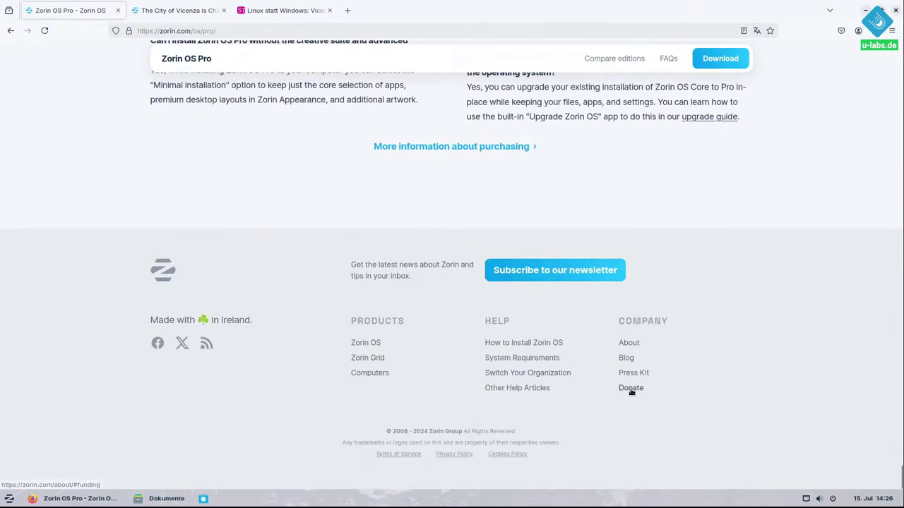
left_click_drag(900, 476, 898, 415)
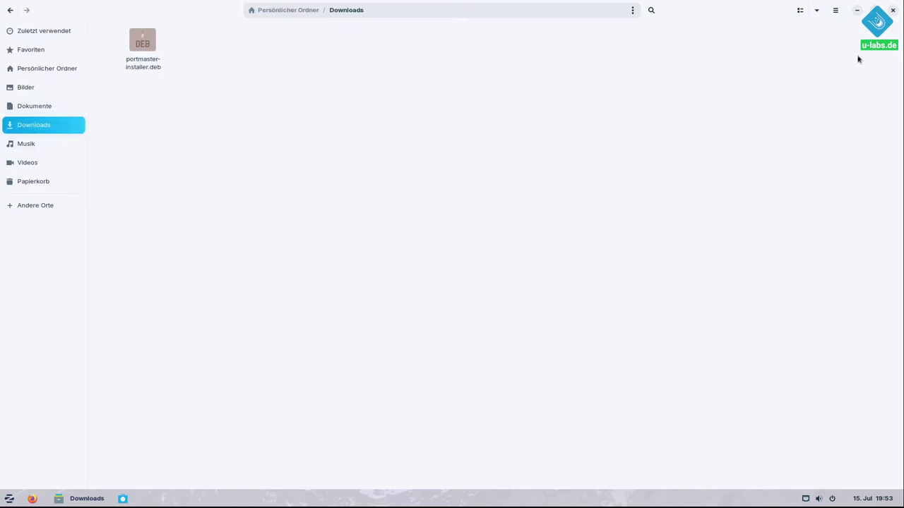
Close the Downloads window, and open Firefox and the file manager
left_click(892, 10)
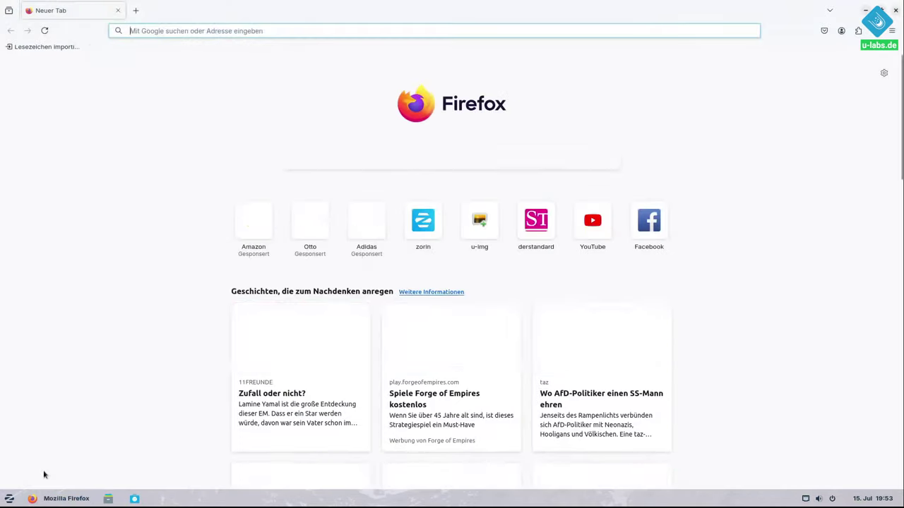
left_click(108, 499)
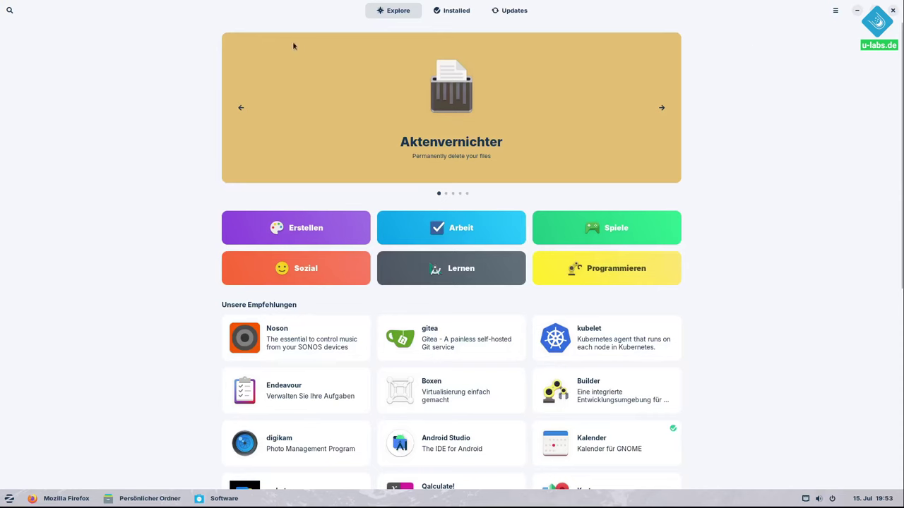
Find Spotify in the Software store by searching for "spotify" and start installing it
left_click(17, 10)
type("spotify")
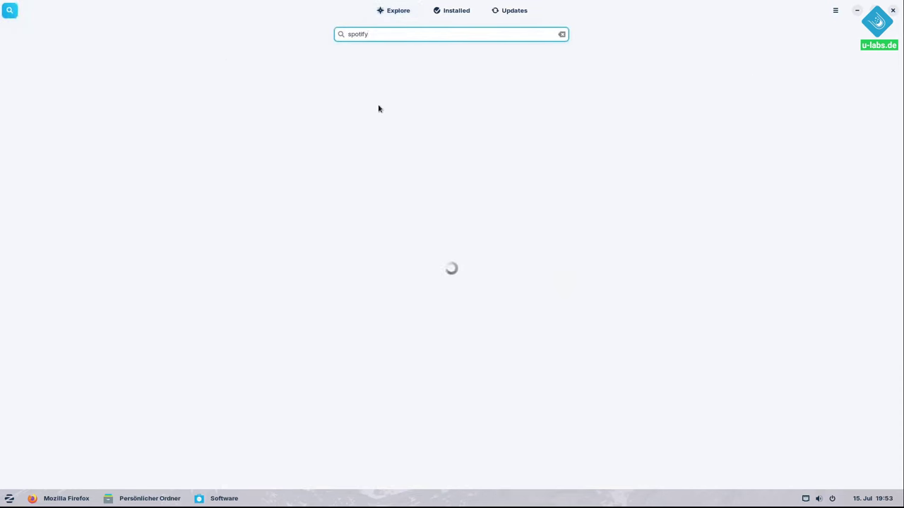
left_click(391, 84)
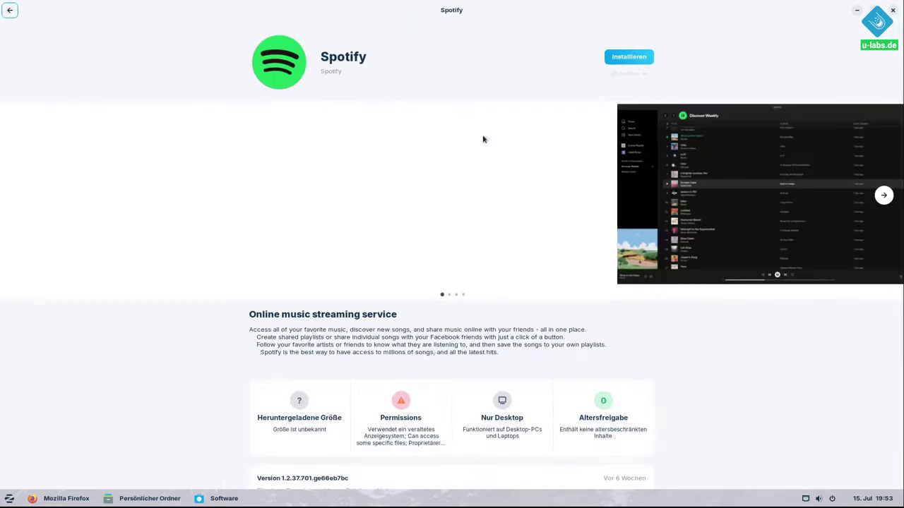
left_click(627, 57)
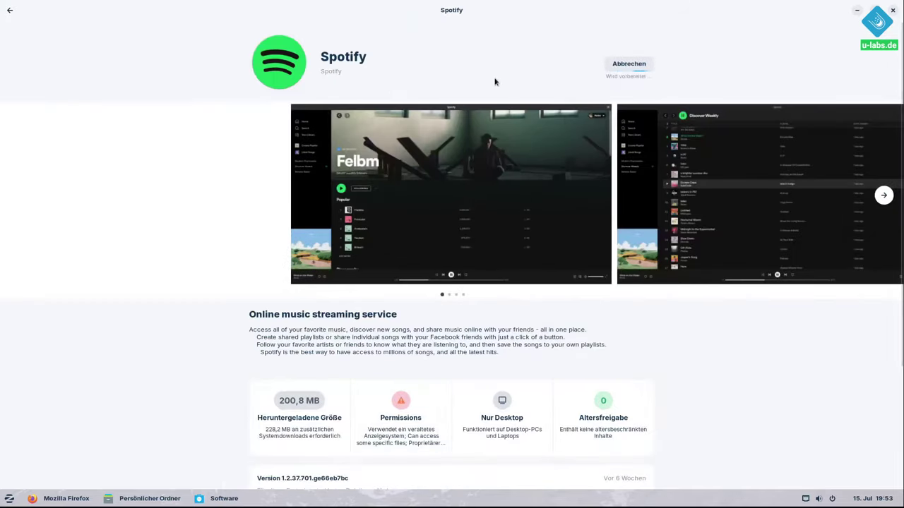
Launch VSCodium from the Entwicklung category of the start menu and maximize its window
left_click(10, 499)
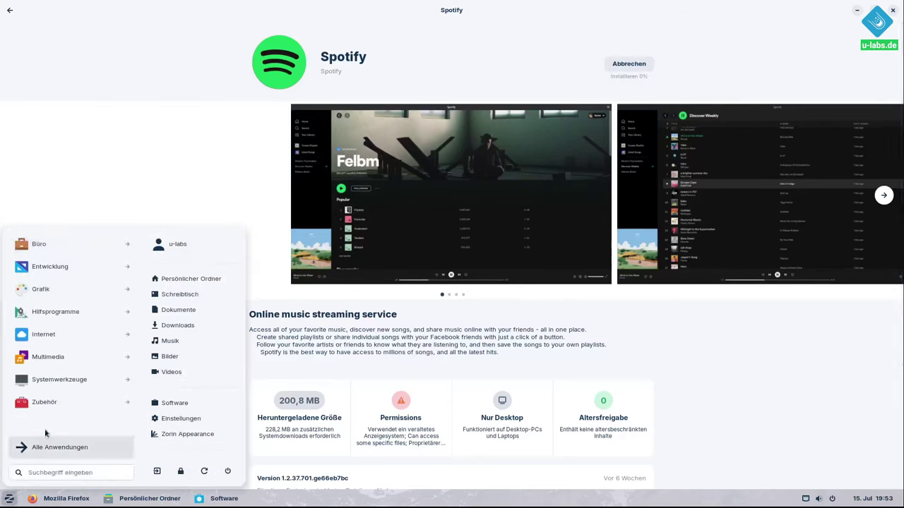
left_click(78, 266)
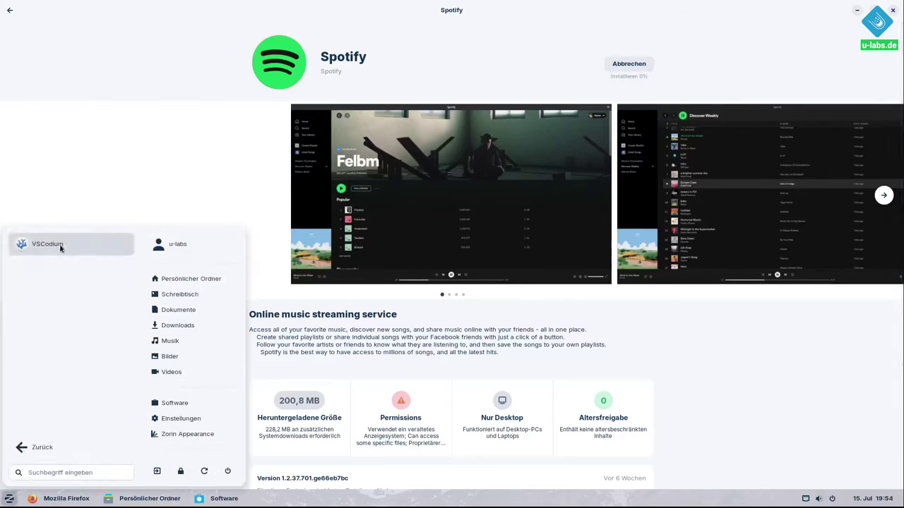
left_click(61, 244)
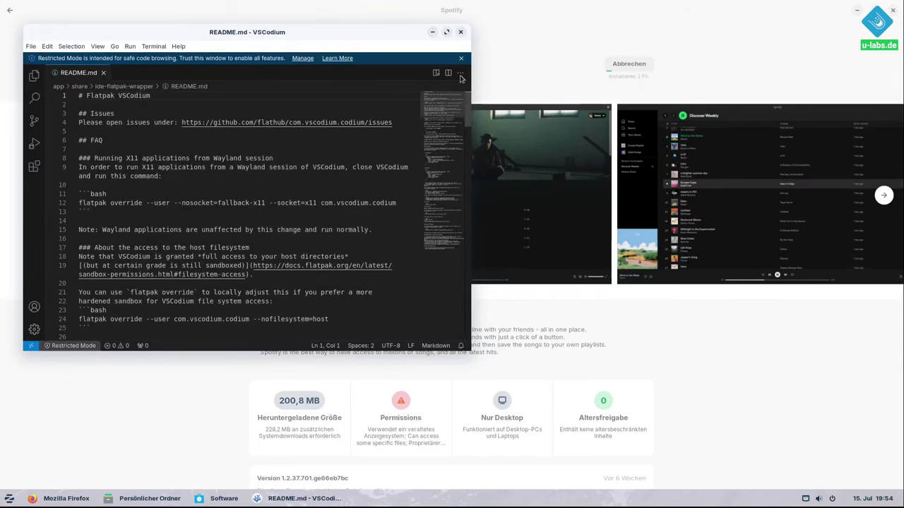
left_click(446, 33)
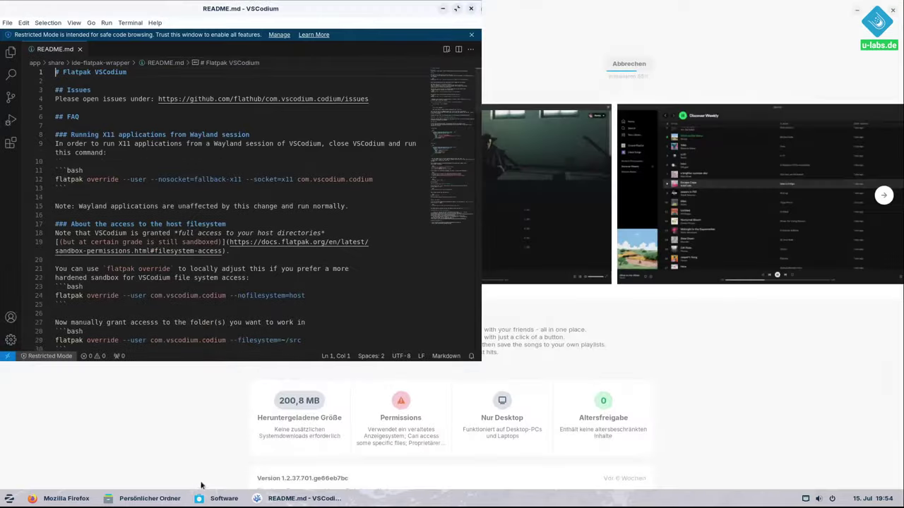
Go to the wallpaper folder inside Bilder in the file manager and open its first image in the image viewer
left_click(145, 498)
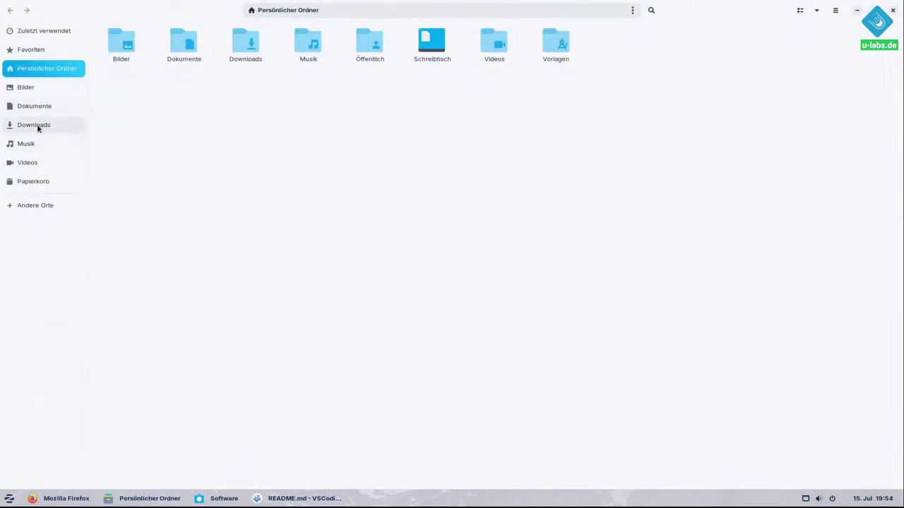
left_click(35, 87)
left_click(144, 39)
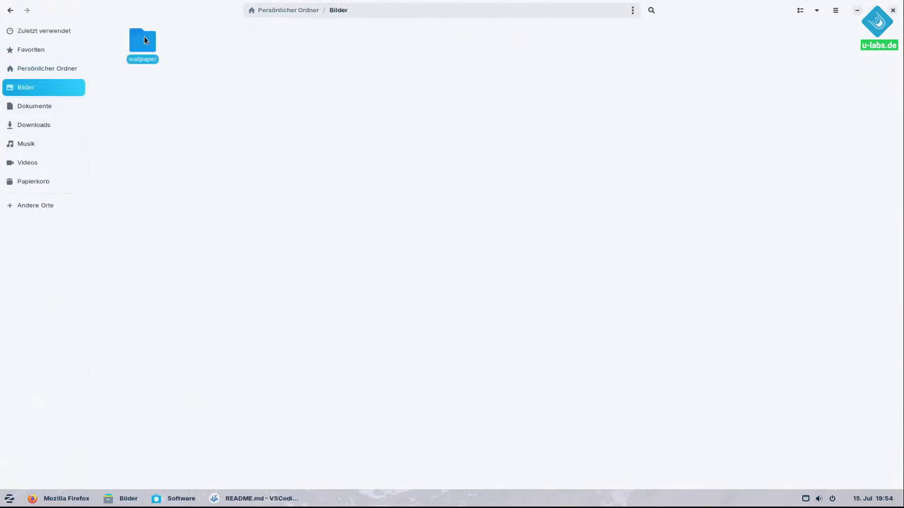
double_click(144, 39)
key("Right")
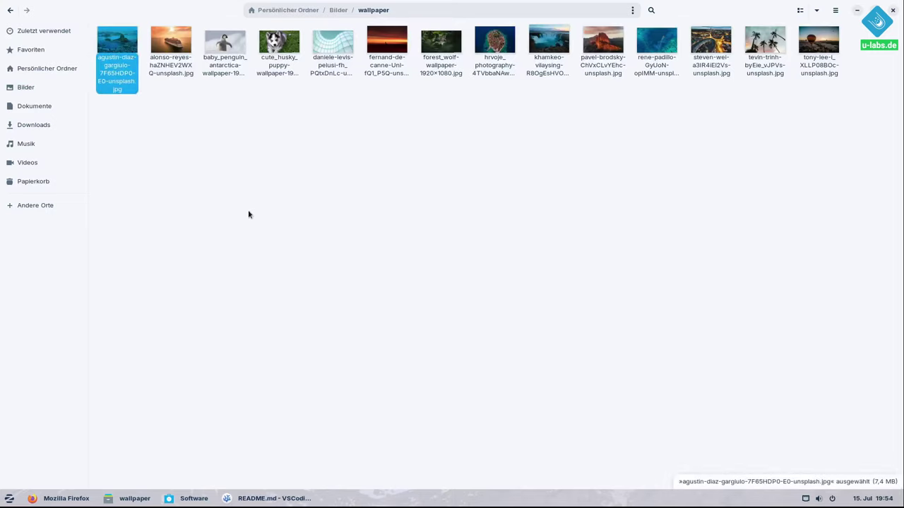
key("Return")
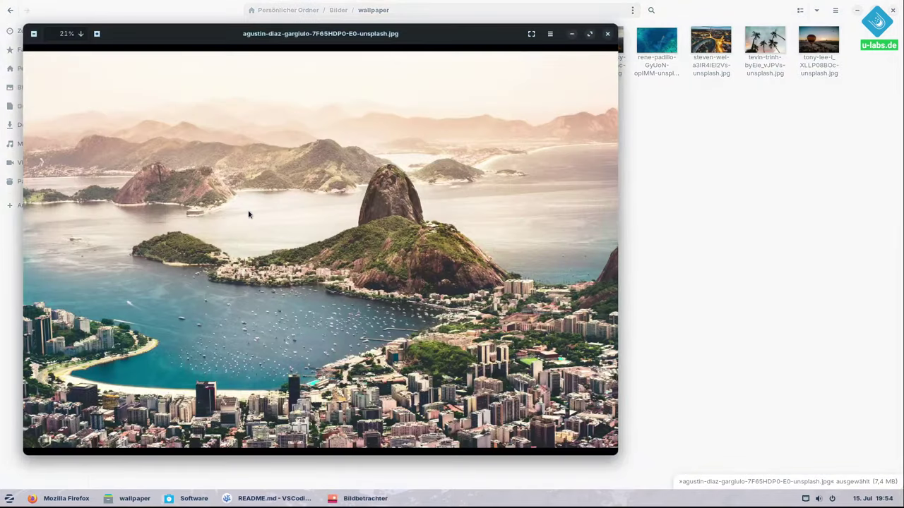
Browse forward through the next four wallpaper images and close the image viewer
key("Right")
key("Right")
key("Right")
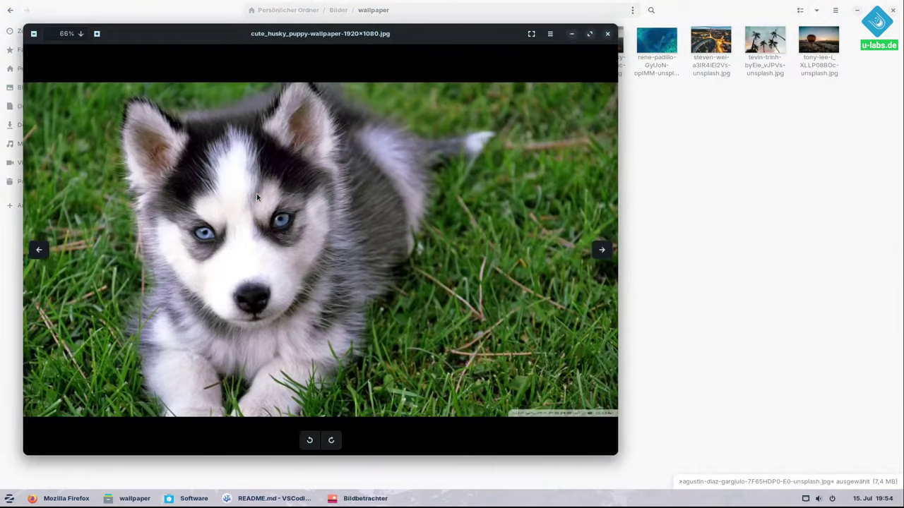
key("Right")
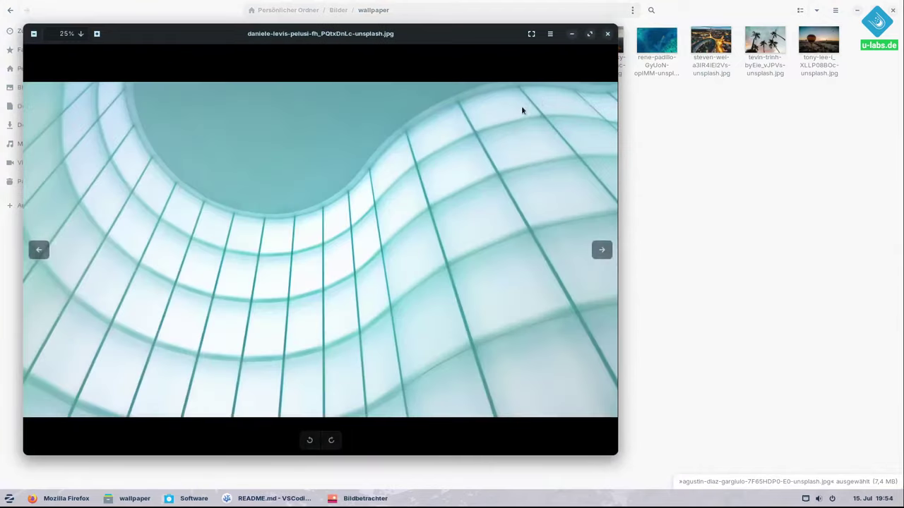
left_click(607, 33)
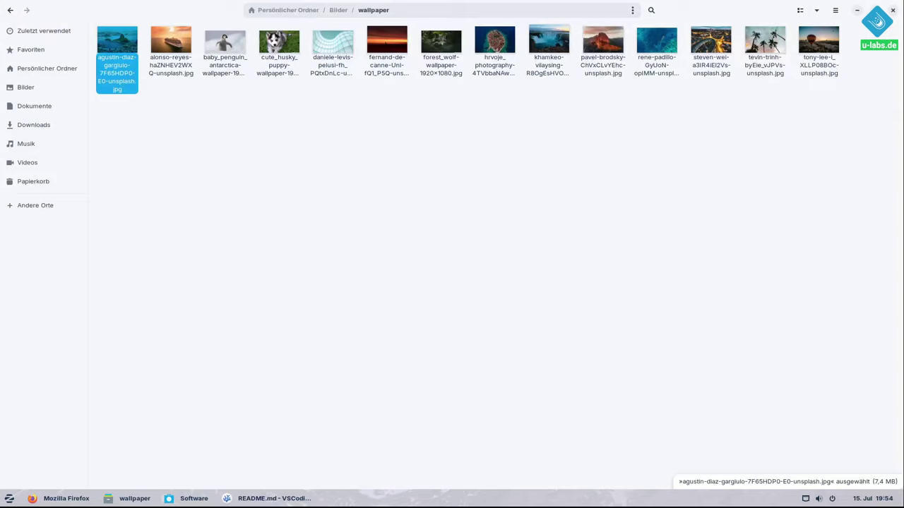
Minimize the file manager, Software, Firefox and VSCodium windows to reveal the desktop
left_click(857, 11)
left_click(857, 11)
left_click(857, 11)
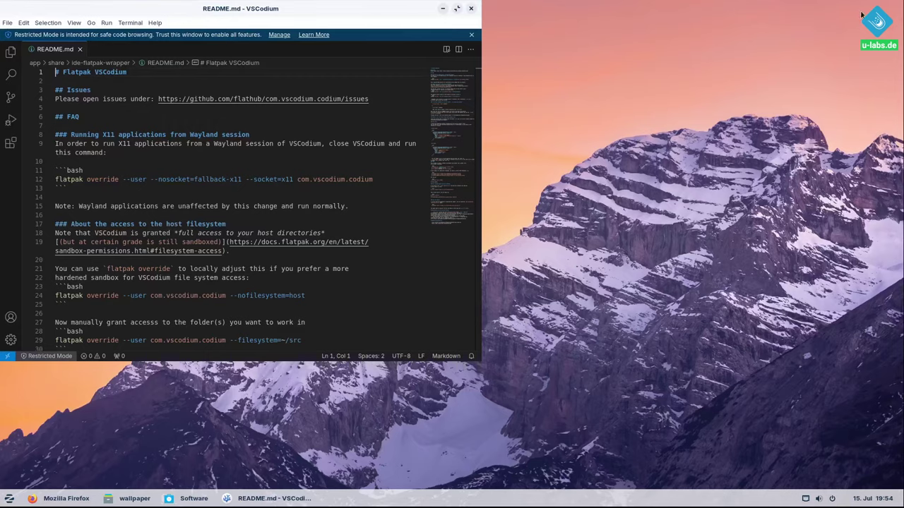
left_click(443, 8)
Launch Wetter from the Zubehör category of the start menu
left_click(8, 498)
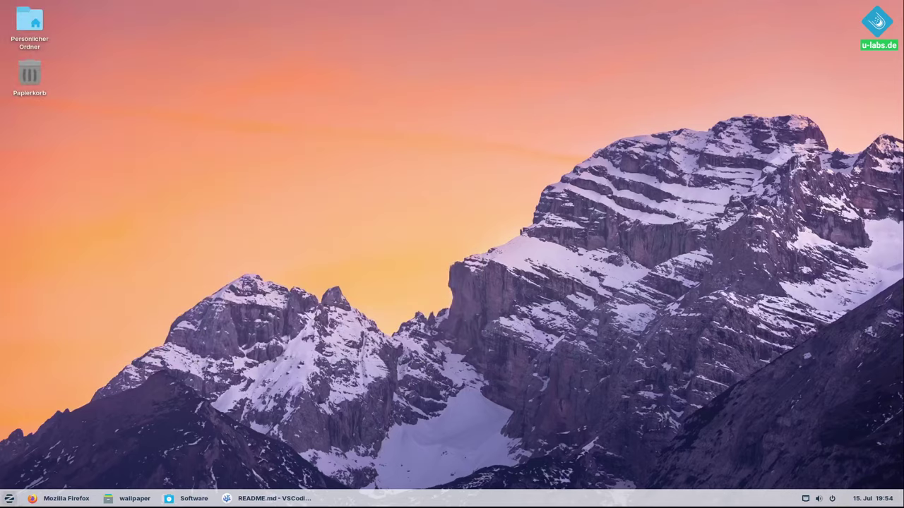
left_click(72, 401)
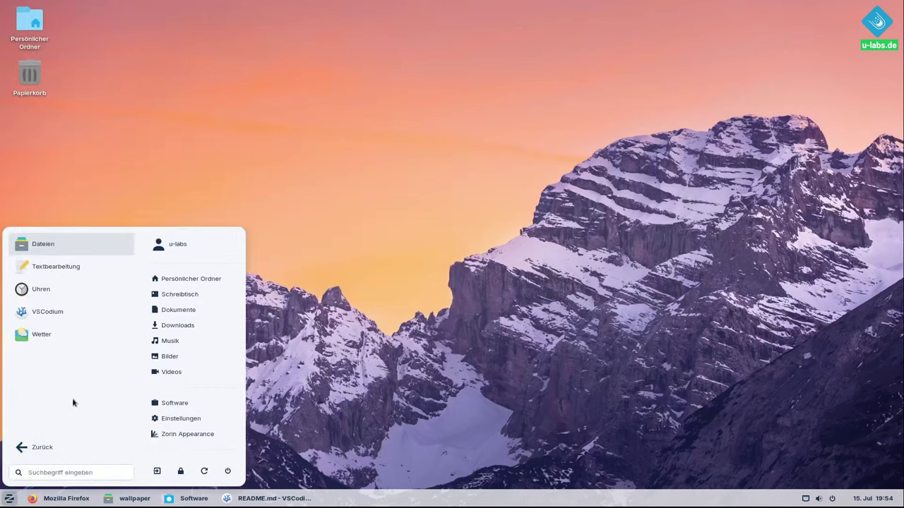
left_click(69, 332)
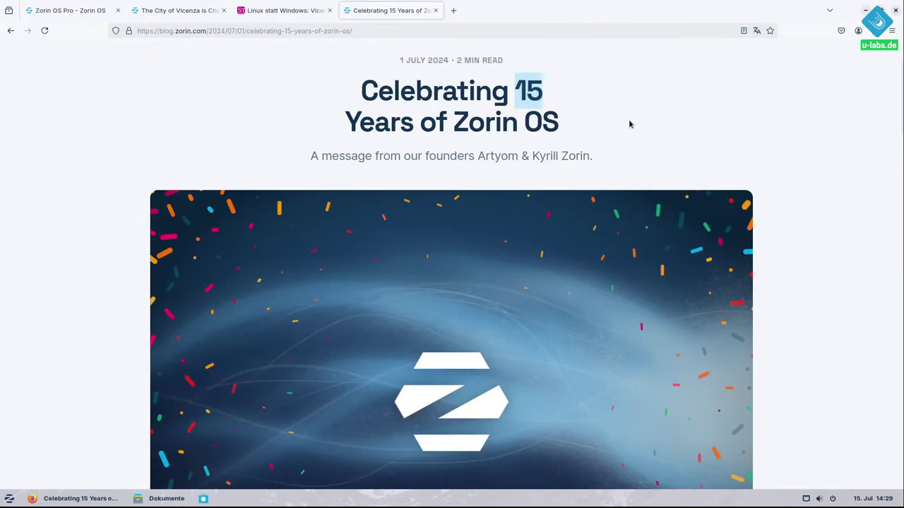
Read the blog post celebrating 15 years of Zorin OS and highlight the 78% figure for new downloads from Windows and macOS users
left_click_drag(897, 96, 894, 188)
scroll(894, 188, "down", 2)
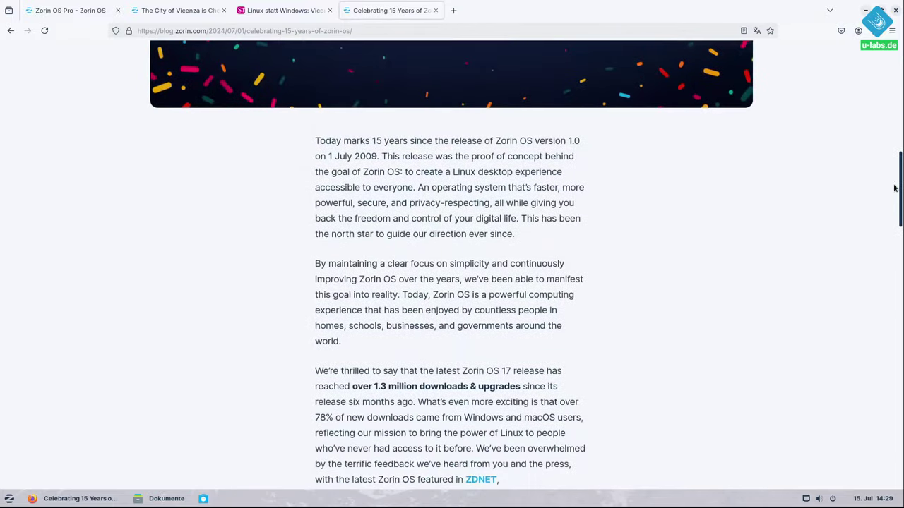
scroll(372, 263, "down", 2)
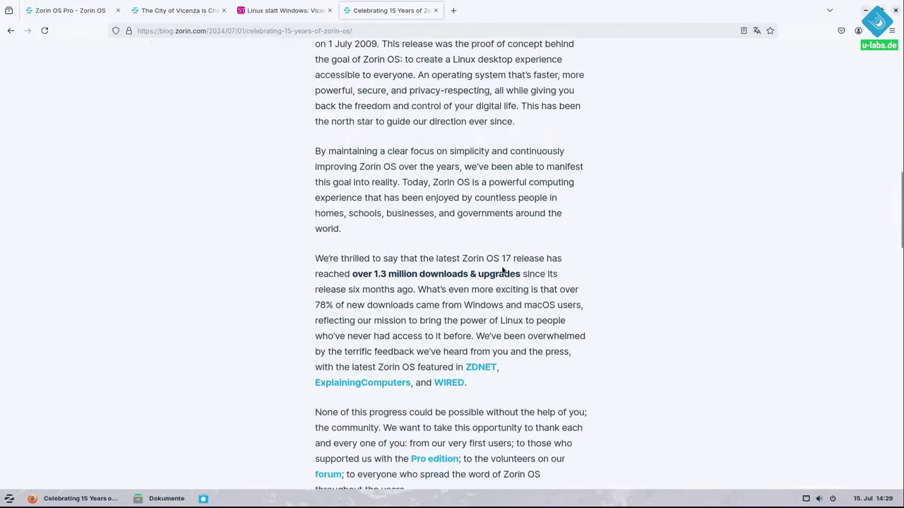
left_click_drag(315, 308, 327, 306)
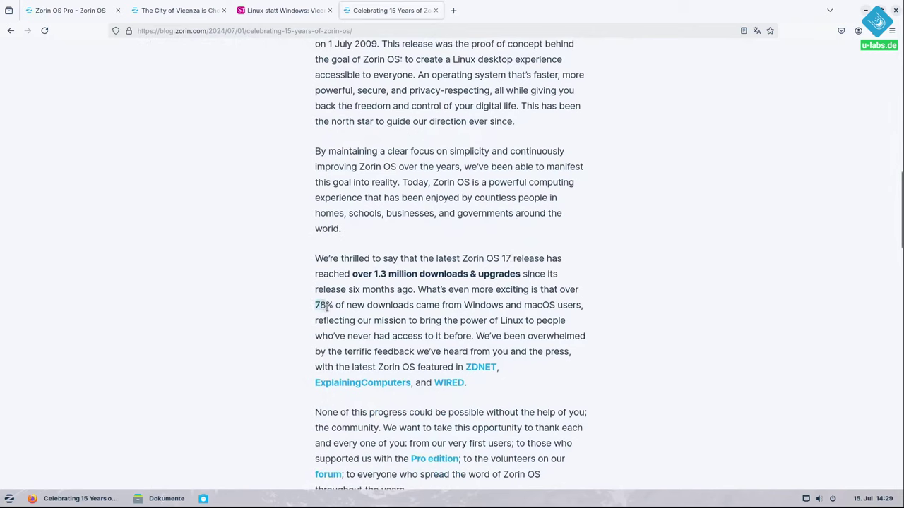